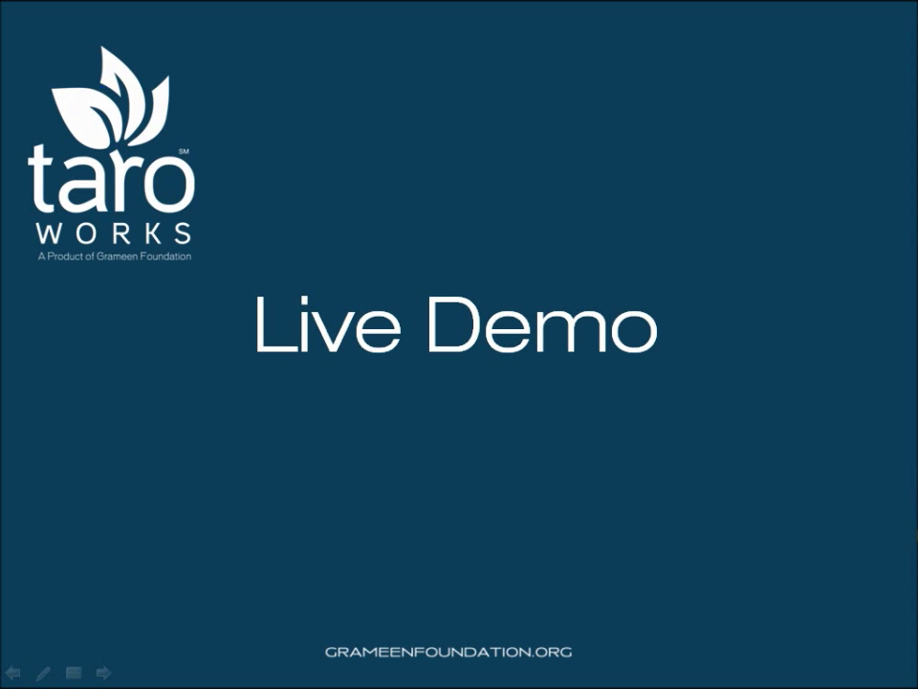
Advance to the In the field slide and bring up the tablet's TaroWorks home screen
{"action": "key", "text": "Right"}
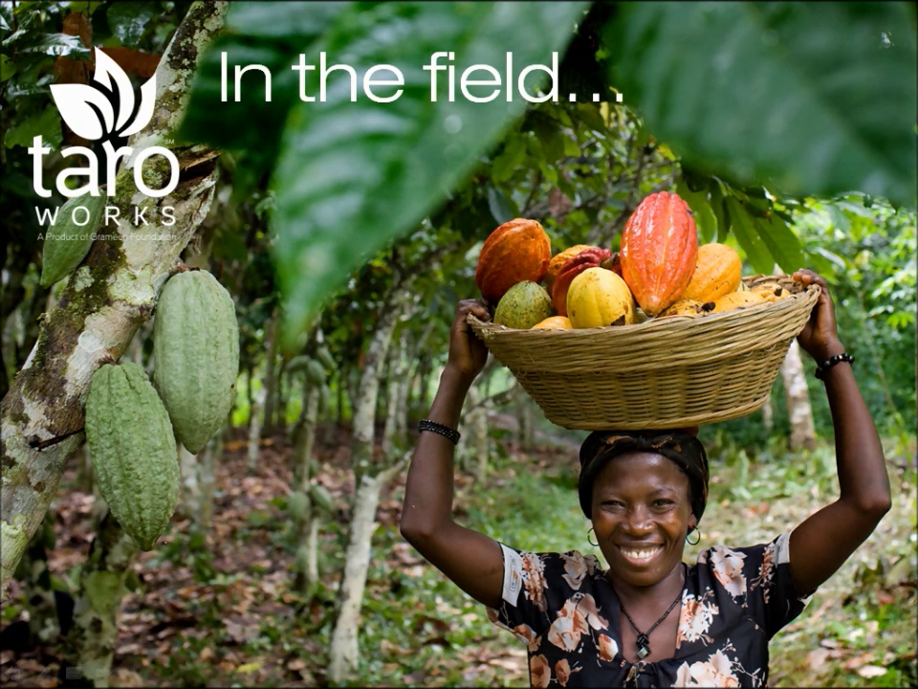
{"action": "key", "text": "alt+Tab"}
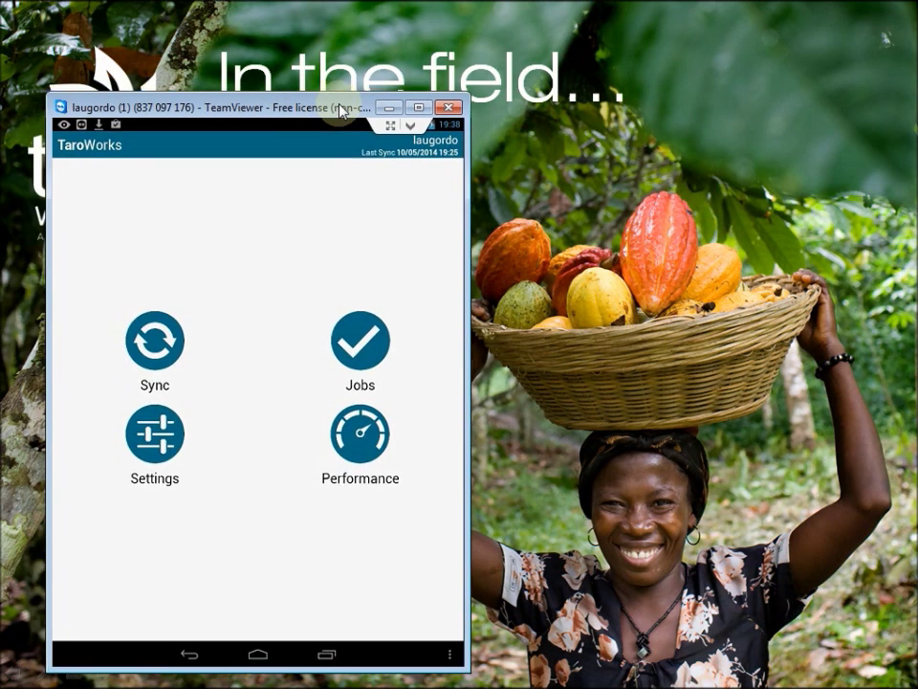
Start a new Register Cocoa Farmer job for the Nairobi group and save the farm's GPS location
{"action": "left_click", "coordinate": [371, 333]}
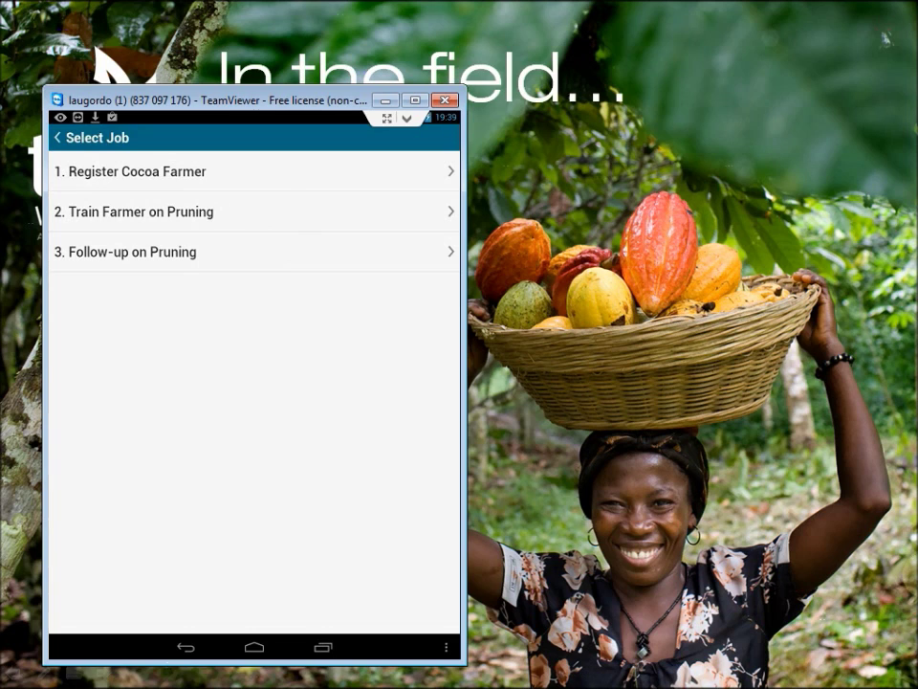
{"action": "left_click", "coordinate": [302, 182]}
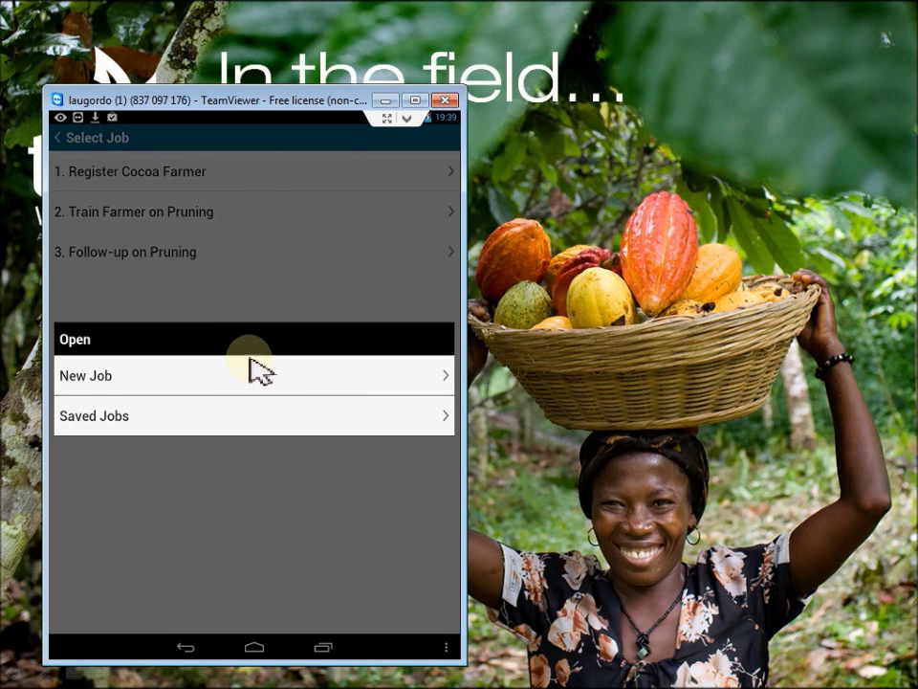
{"action": "left_click", "coordinate": [165, 368]}
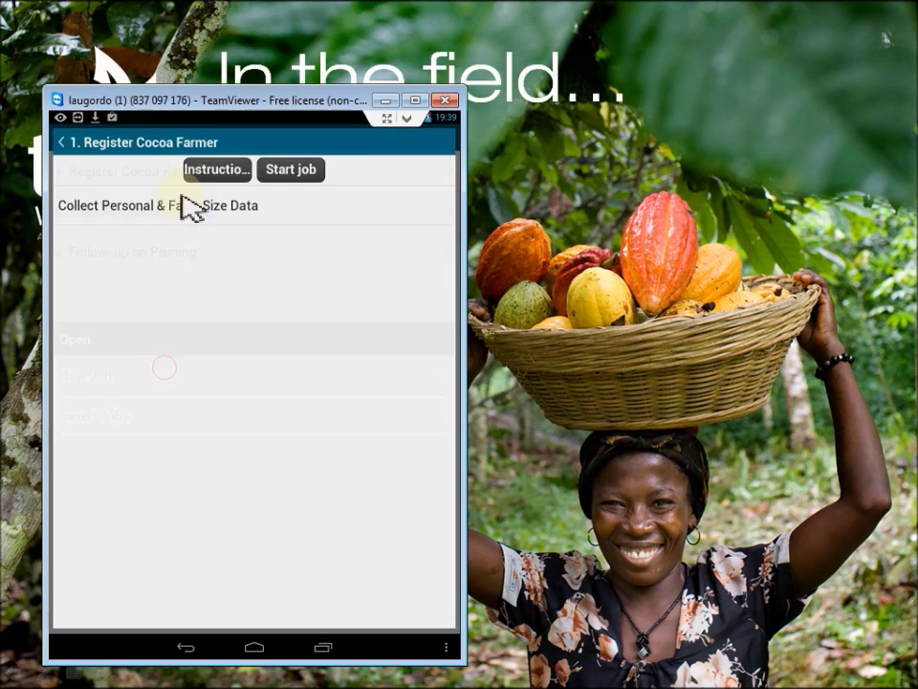
{"action": "left_click", "coordinate": [308, 171]}
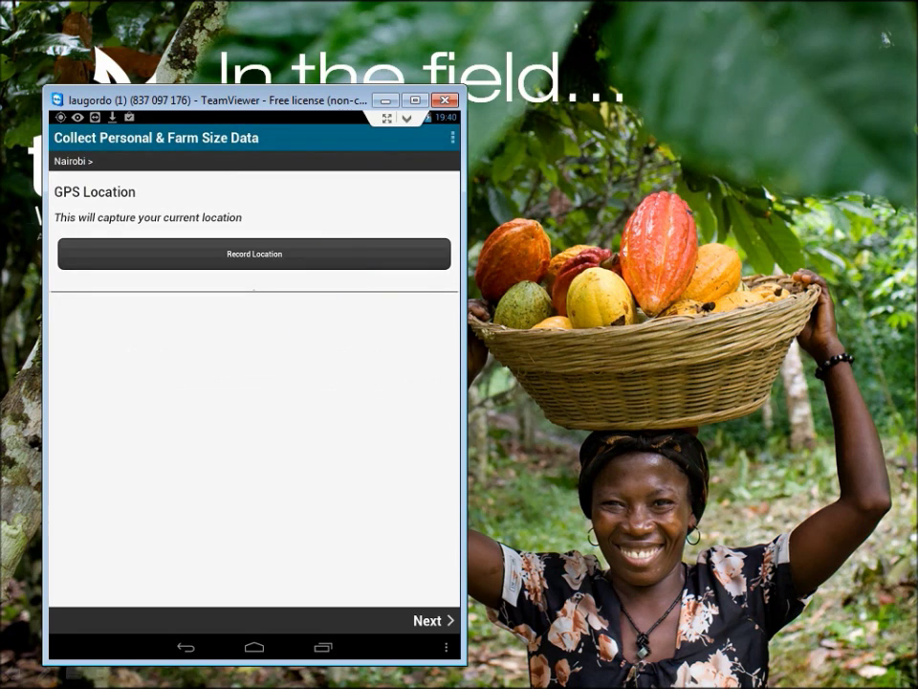
{"action": "left_click", "coordinate": [347, 256]}
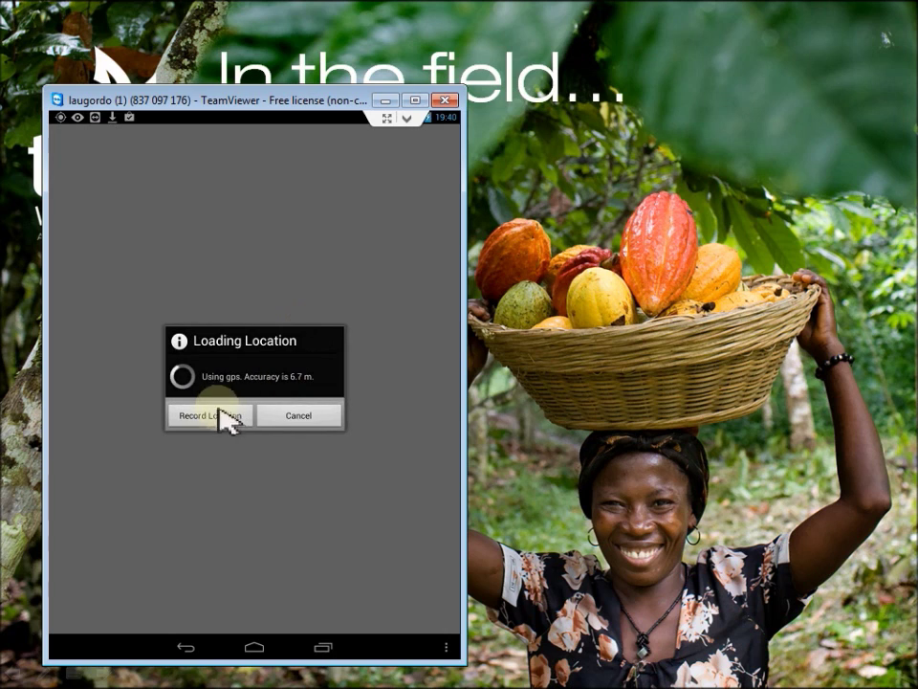
{"action": "left_click", "coordinate": [210, 416]}
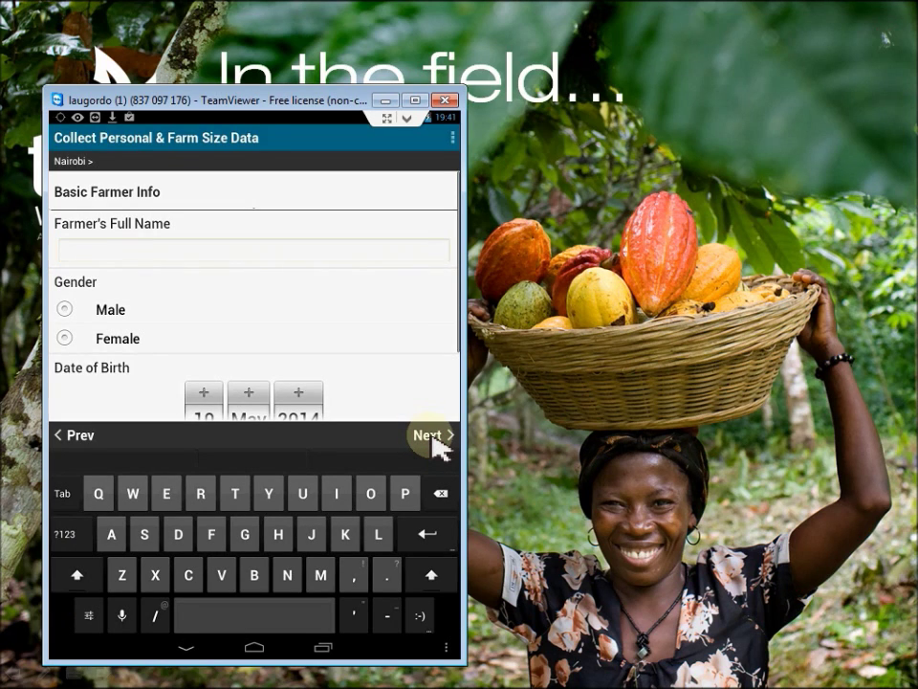
Enter the farmer's full name on the Basic Farmer Info page
{"action": "left_click", "coordinate": [429, 436]}
{"action": "left_click", "coordinate": [254, 250]}
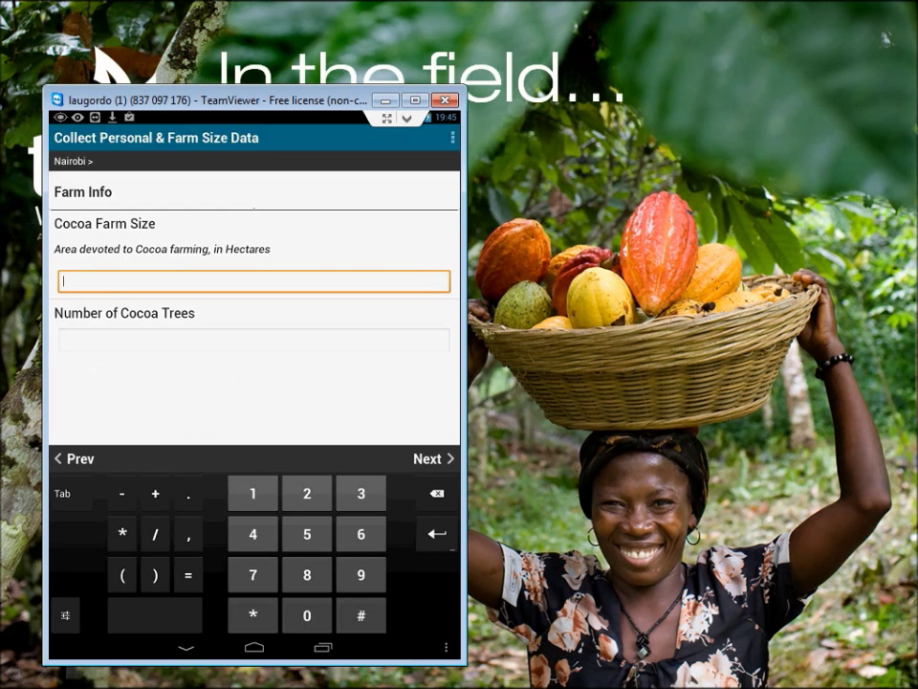
Enter a 3.0 hectare farm size and the tree count, correcting the negative -1400 value
{"action": "type", "text": "3.0"}
{"action": "left_click", "coordinate": [224, 339]}
{"action": "type", "text": "-1400"}
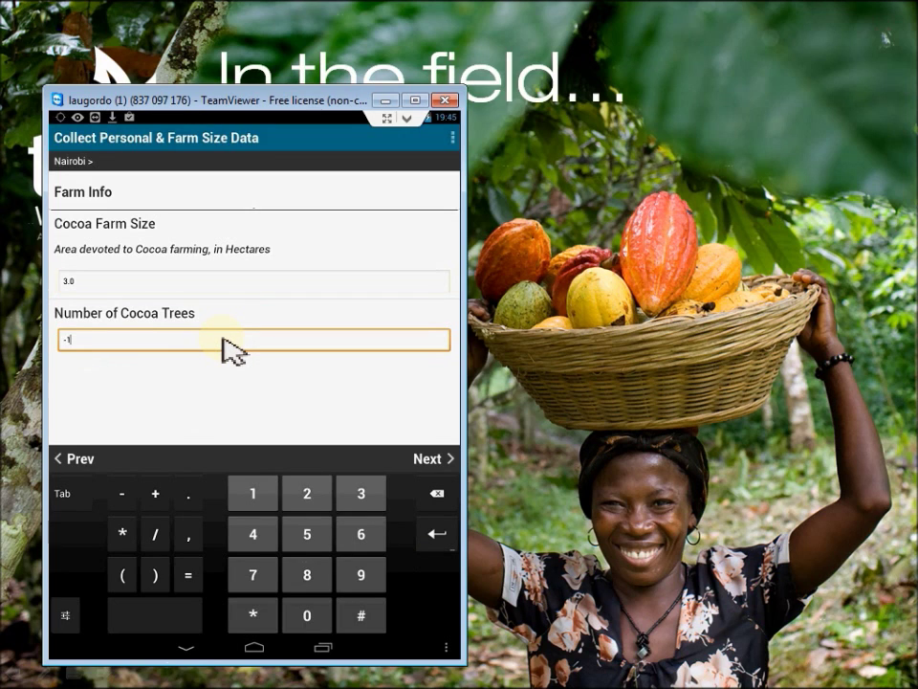
{"action": "left_click", "coordinate": [445, 464]}
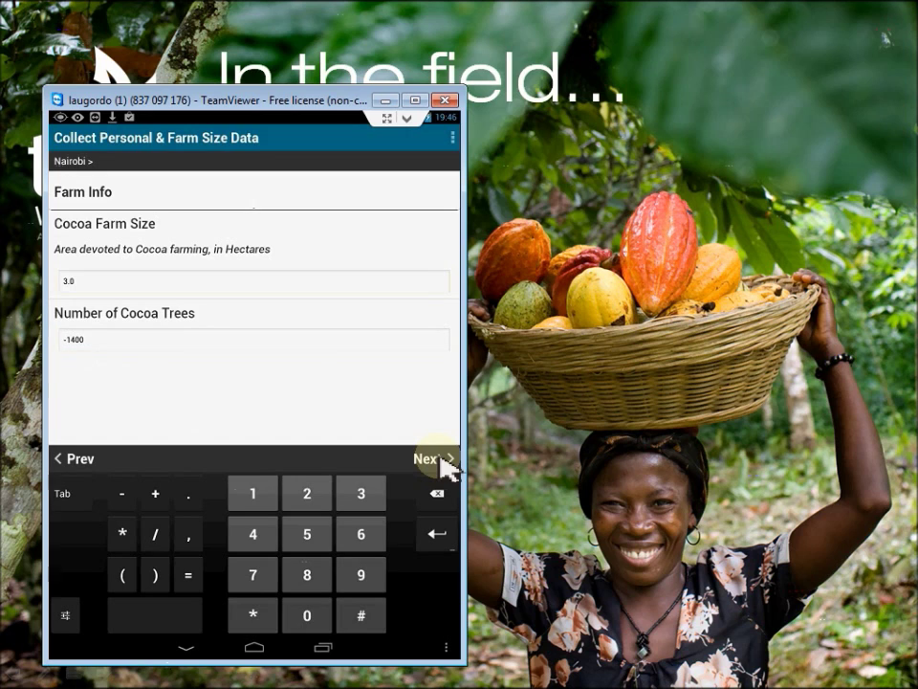
{"action": "left_click", "coordinate": [444, 464]}
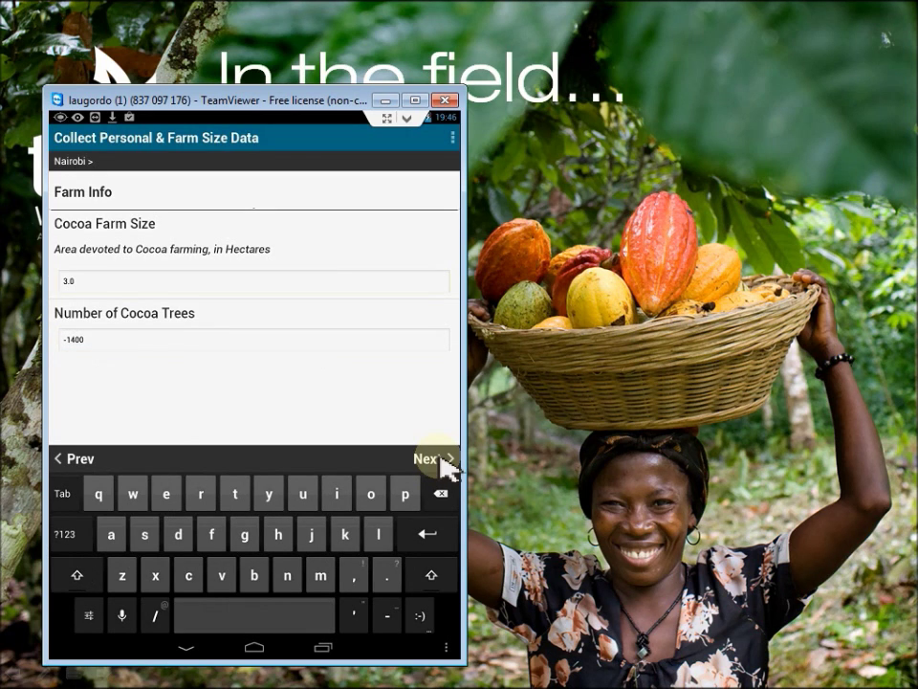
{"action": "left_click", "coordinate": [205, 345]}
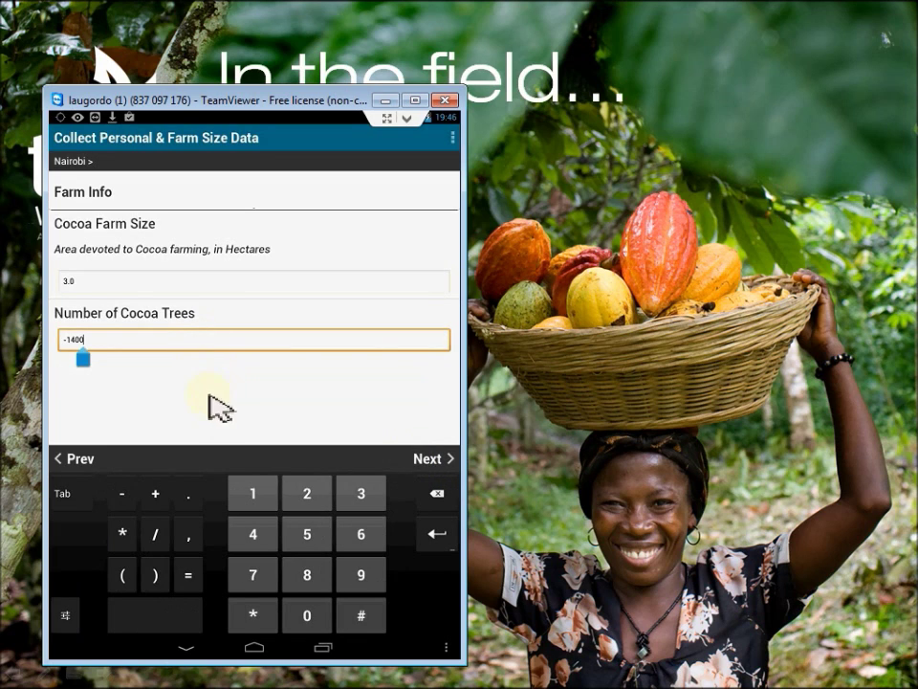
{"action": "key", "text": "Home"}
{"action": "left_click", "coordinate": [431, 458]}
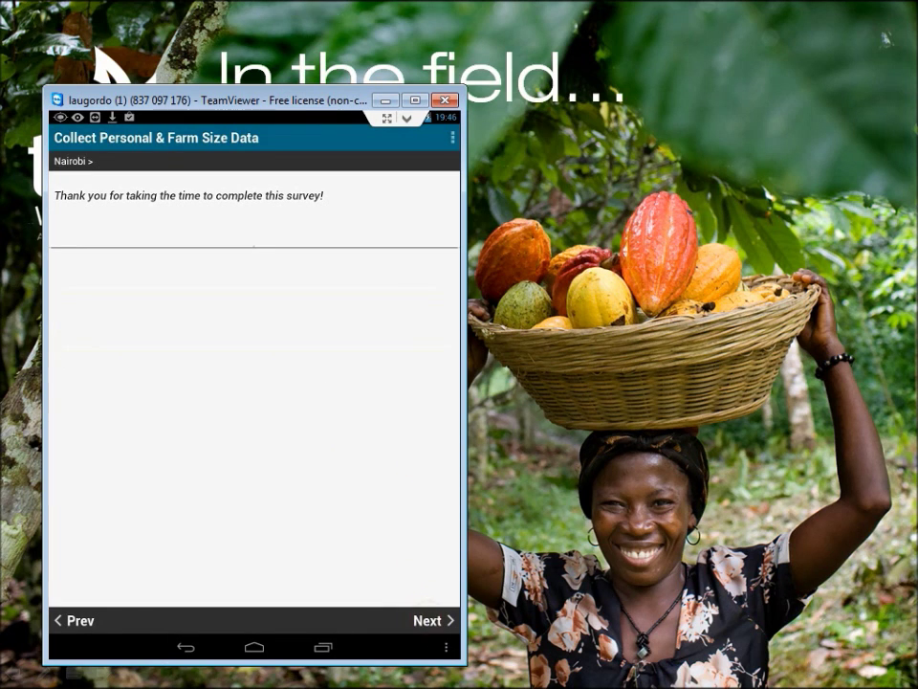
Mark the farmer registration complete, then sync it to Salesforce and dismiss the completion message
{"action": "left_click", "coordinate": [432, 618]}
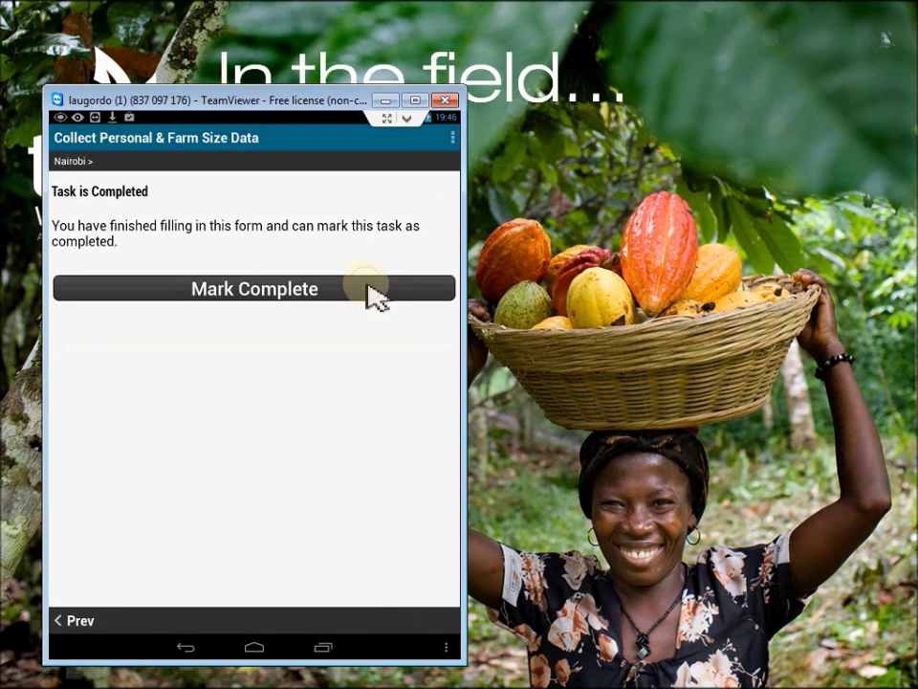
{"action": "left_click", "coordinate": [191, 288]}
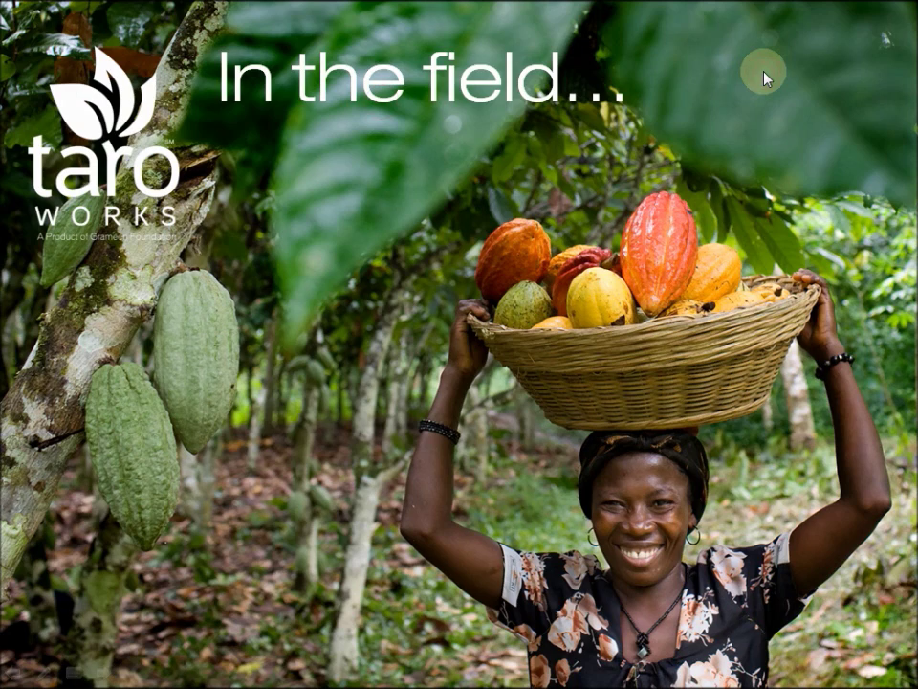
{"action": "left_click", "coordinate": [763, 79]}
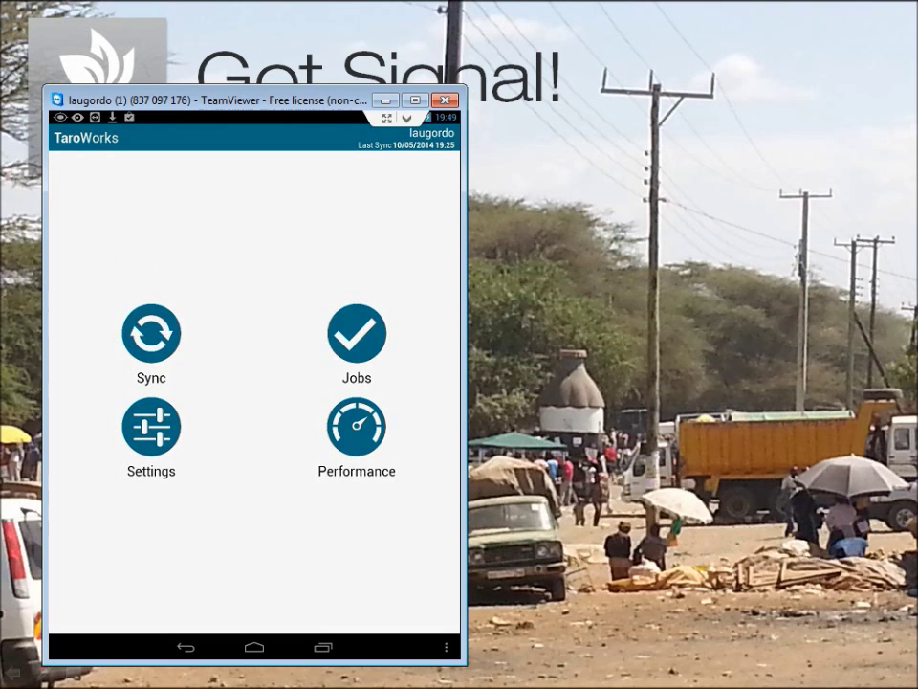
{"action": "left_click", "coordinate": [151, 333]}
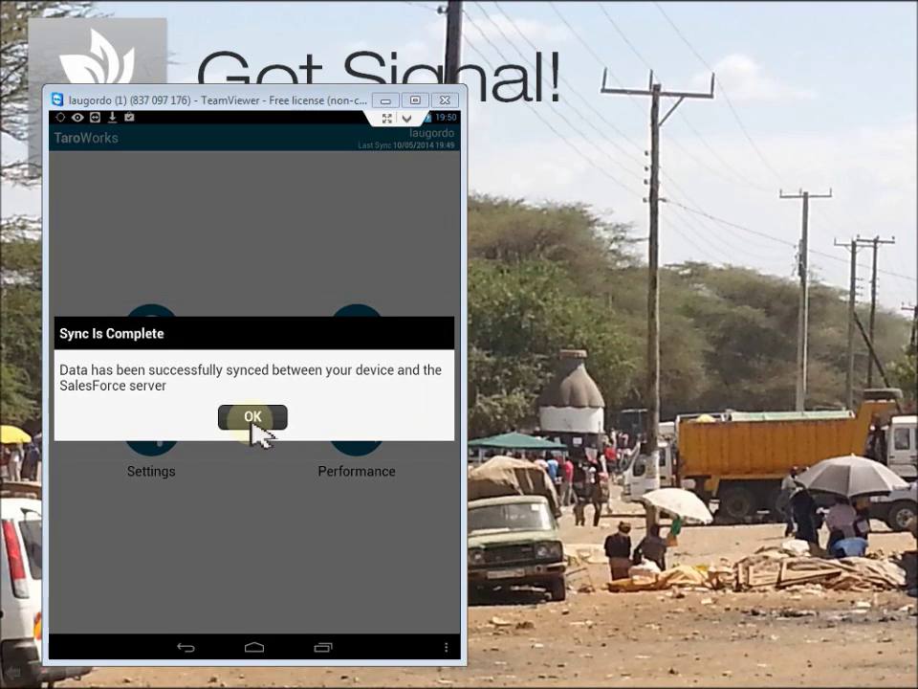
{"action": "left_click", "coordinate": [256, 422]}
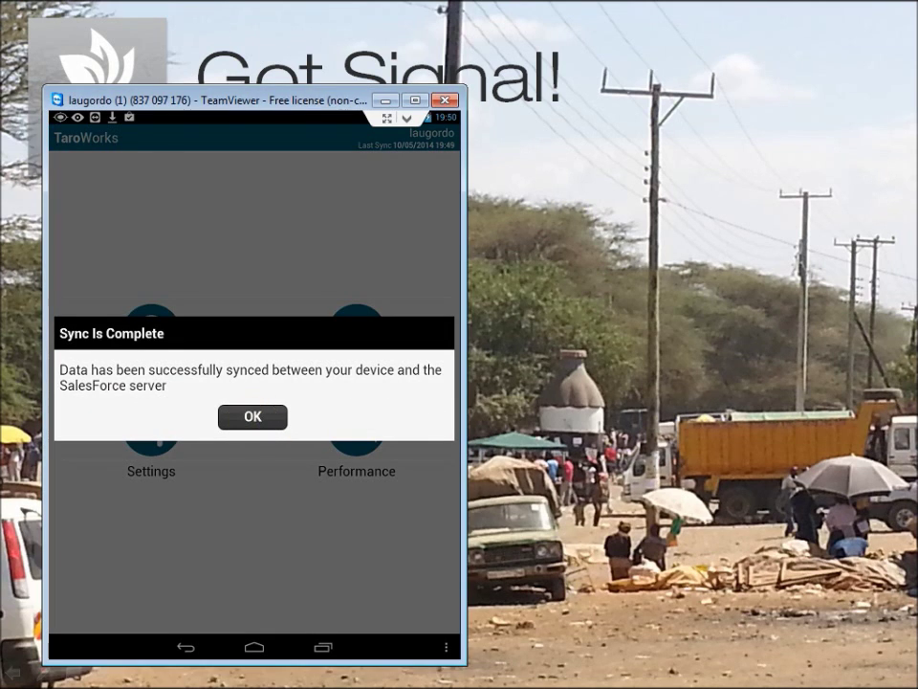
{"action": "left_click", "coordinate": [362, 433]}
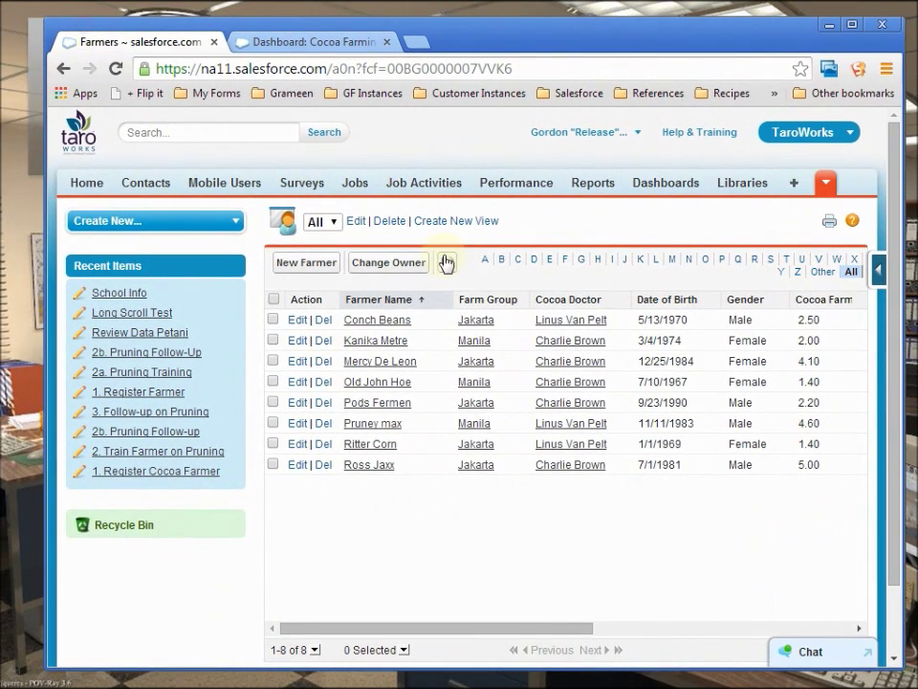
Refresh the Farmers list, review the new farmer's record, and switch to the Cocoa Farming dashboard
{"action": "left_click", "coordinate": [446, 262]}
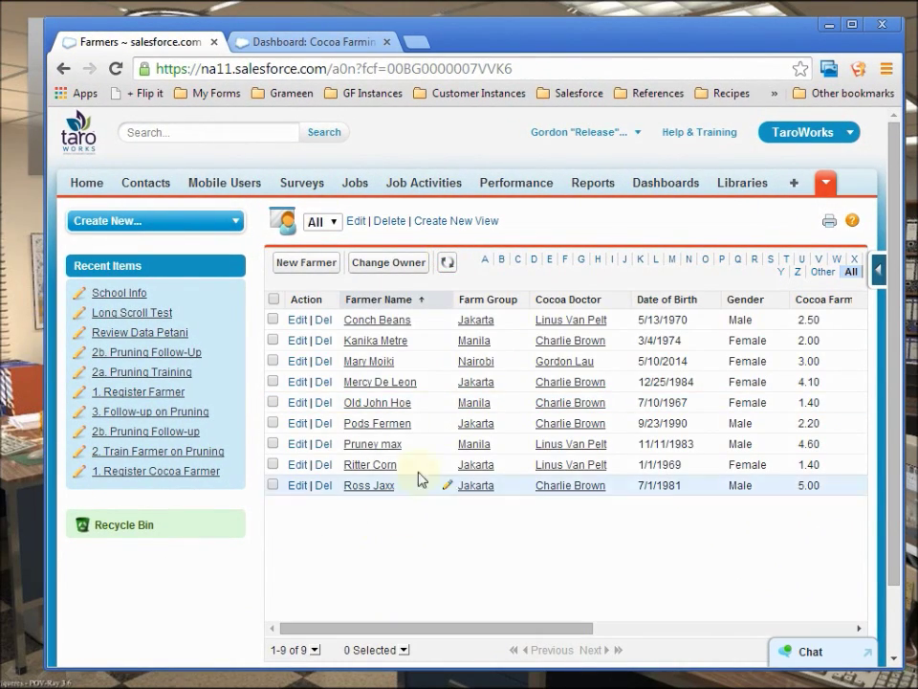
{"action": "left_click", "coordinate": [385, 365]}
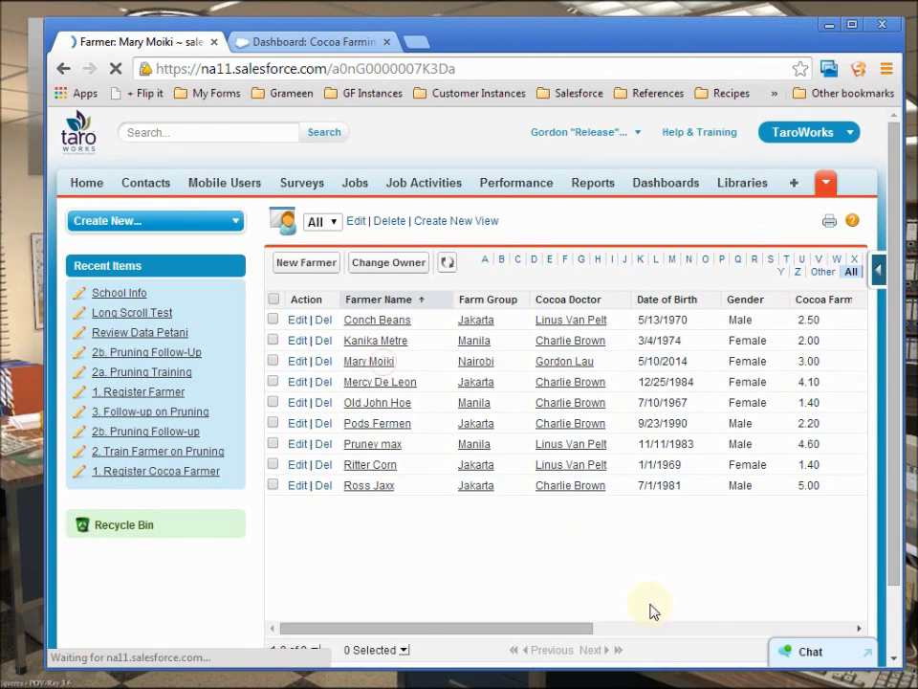
{"action": "scroll", "coordinate": [806, 434], "scroll_direction": "down", "scroll_amount": 3}
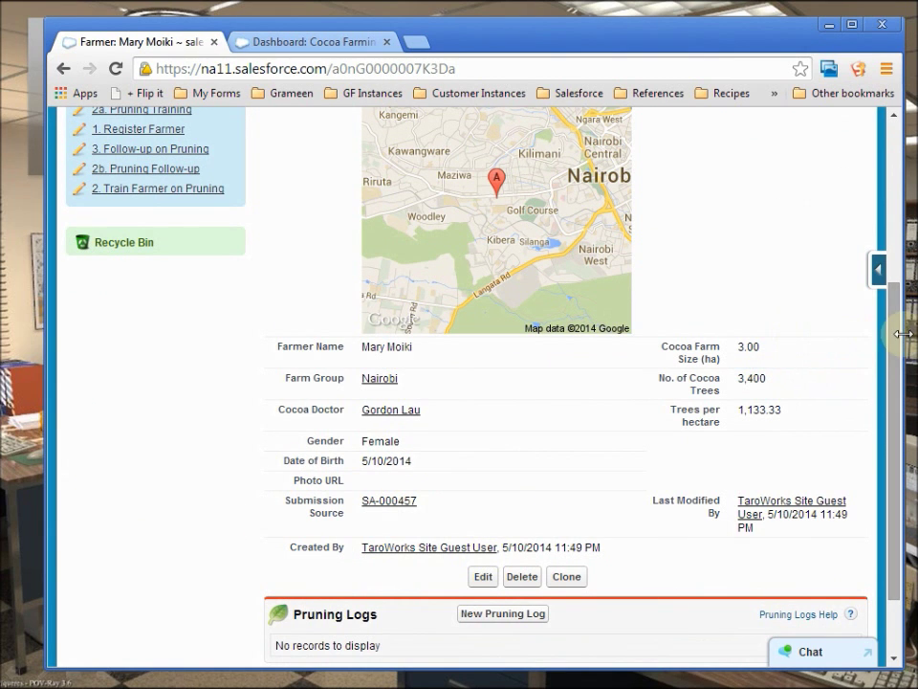
{"action": "scroll", "coordinate": [892, 342], "scroll_direction": "up", "scroll_amount": 3}
{"action": "key", "text": "ctrl+Tab"}
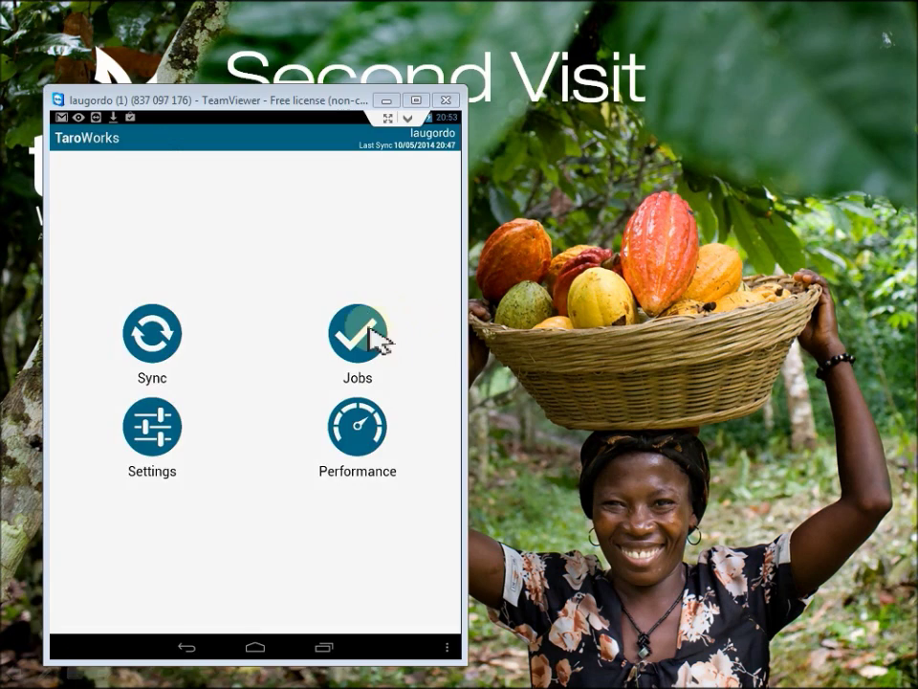
Start a Train Farmer on Pruning job for the Nairobi farmer and show her Step 1 farm data
{"action": "left_click", "coordinate": [369, 331]}
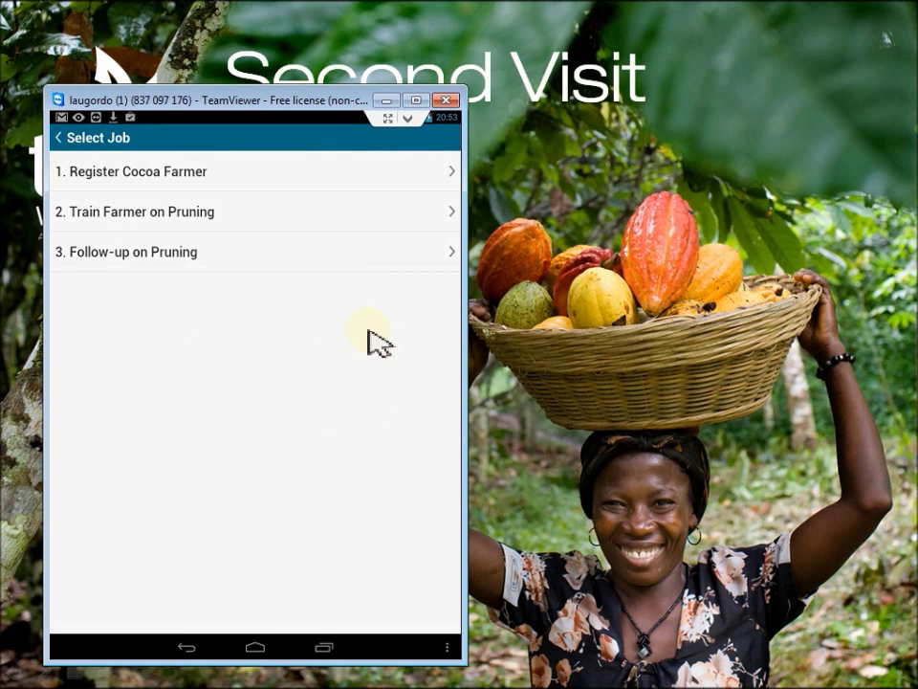
{"action": "left_click", "coordinate": [377, 212]}
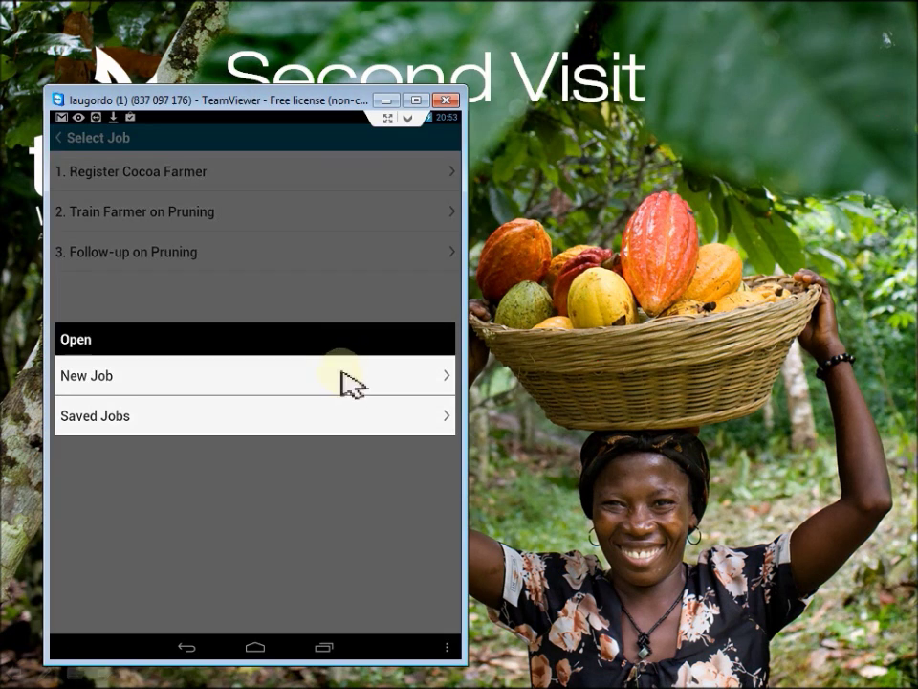
{"action": "left_click", "coordinate": [254, 375]}
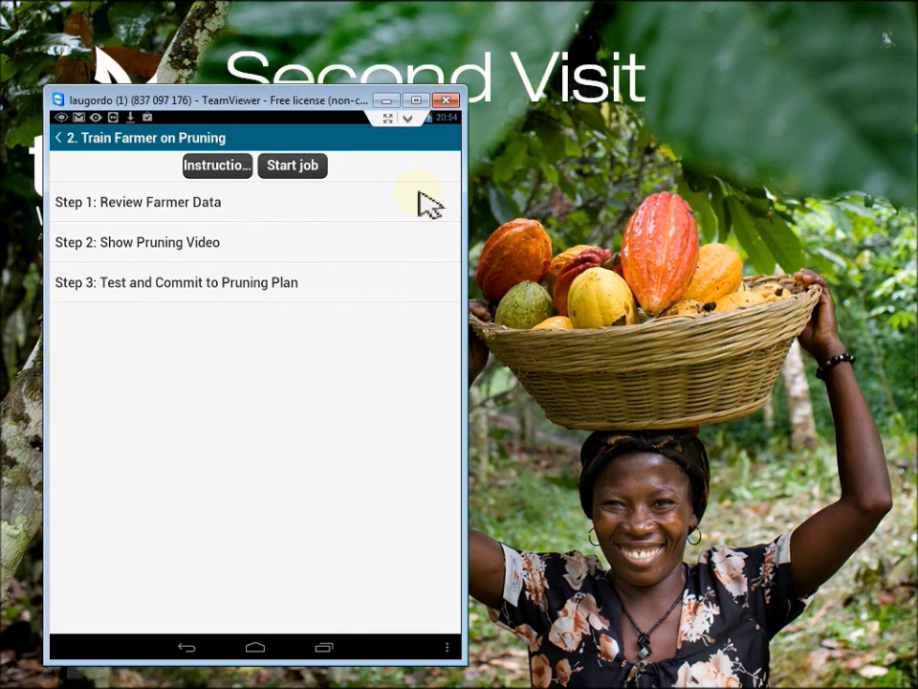
{"action": "left_click", "coordinate": [120, 199]}
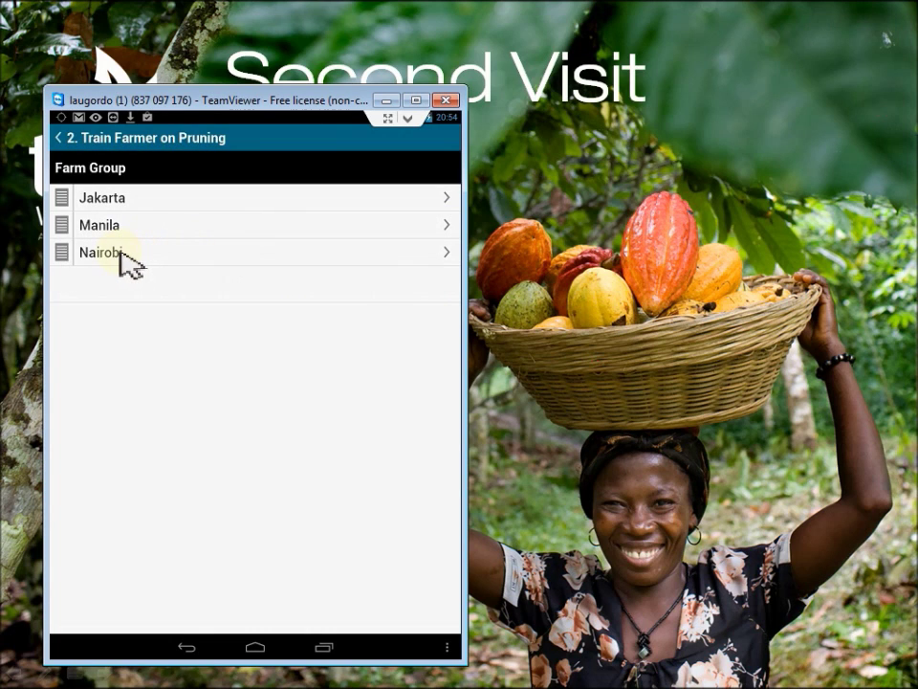
{"action": "left_click", "coordinate": [120, 252]}
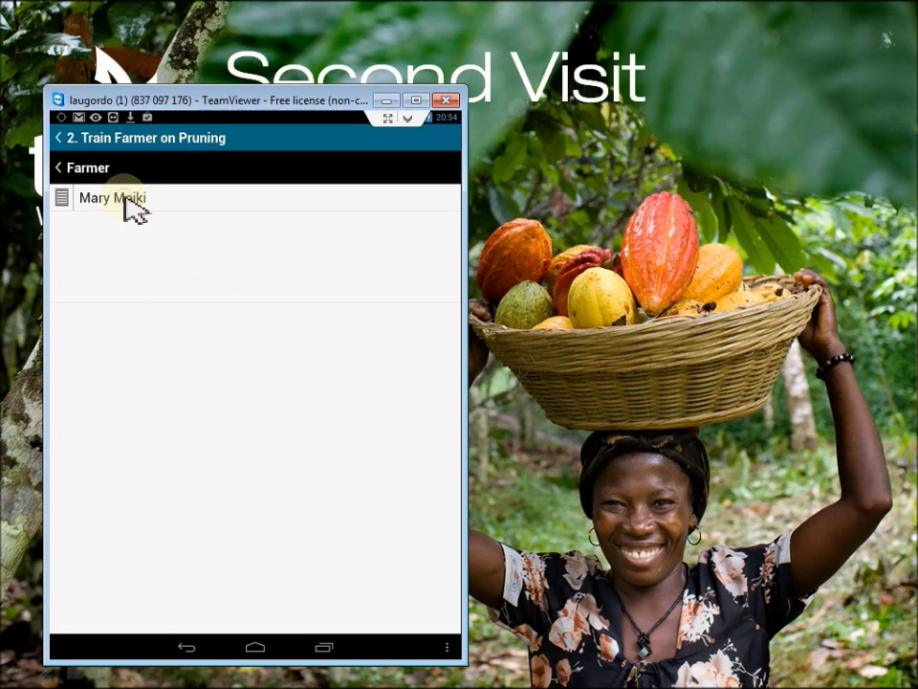
{"action": "left_click", "coordinate": [128, 199]}
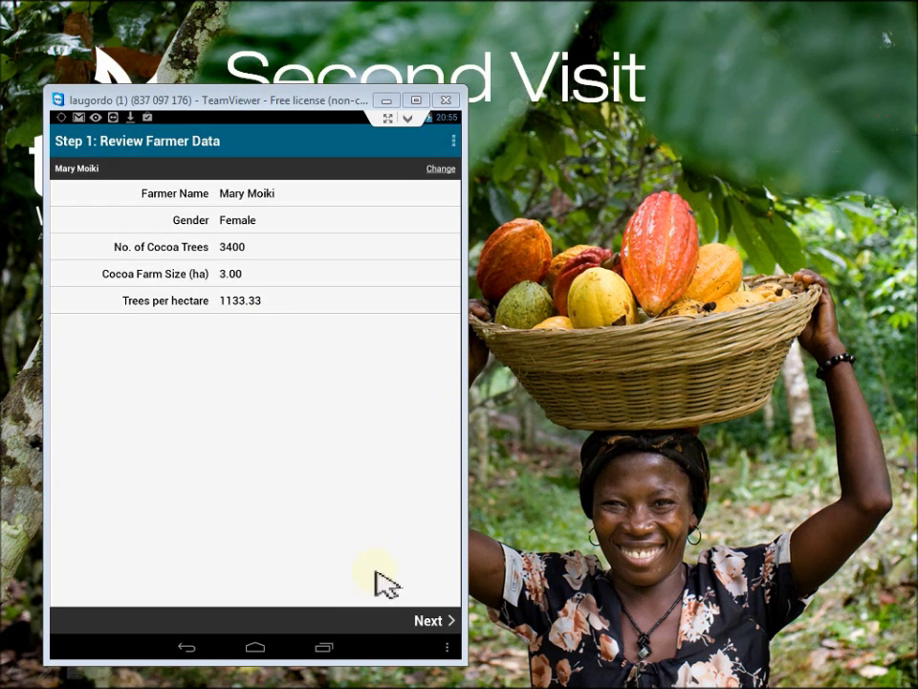
Move past the farmer data review into the pruning training steps
{"action": "left_click", "coordinate": [427, 617]}
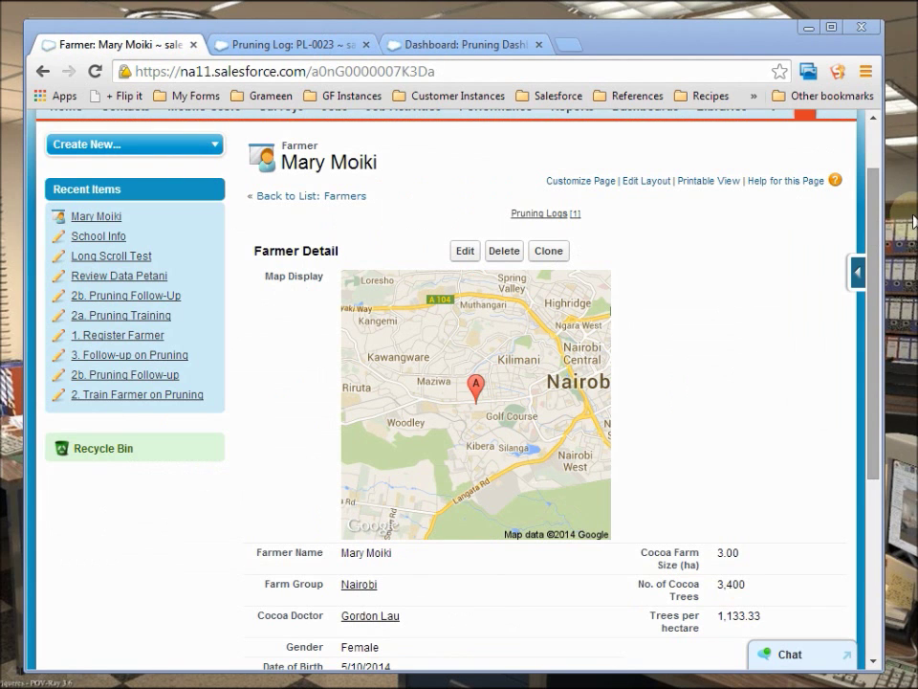
Open pruning log PL-0023 and review its before photo, 6/10/2014 target date and tools
{"action": "scroll", "coordinate": [848, 392], "scroll_direction": "down", "scroll_amount": 3}
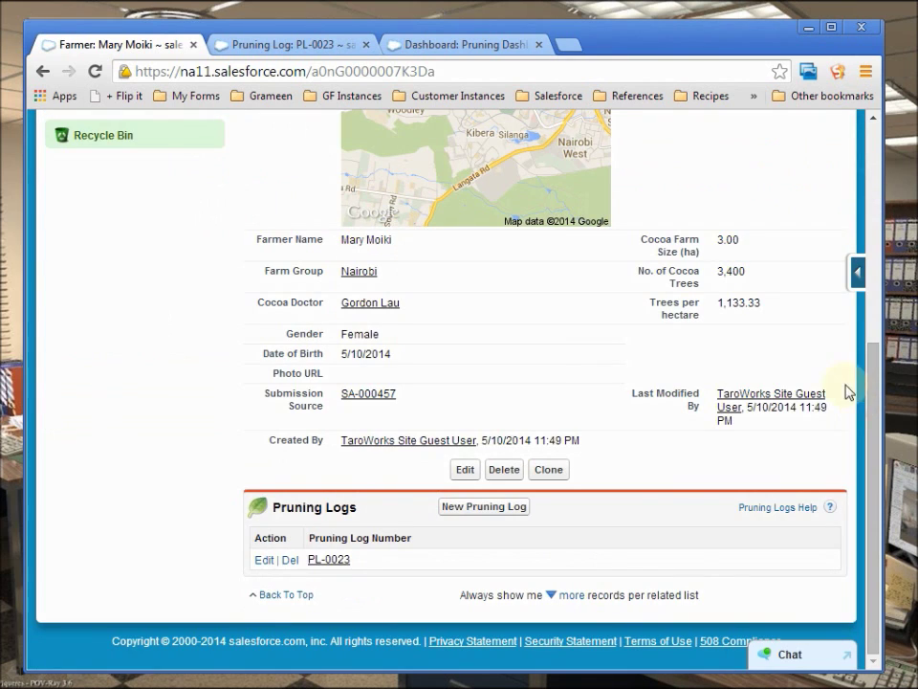
{"action": "left_click", "coordinate": [286, 45]}
{"action": "left_click_drag", "start_coordinate": [877, 207], "coordinate": [881, 364]}
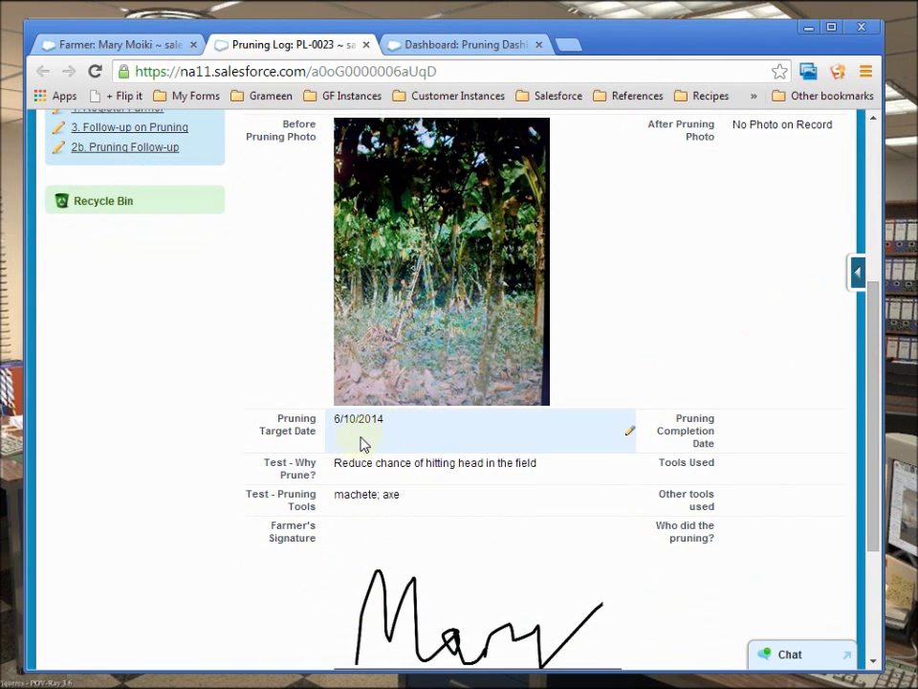
{"action": "left_click_drag", "start_coordinate": [871, 426], "coordinate": [724, 500]}
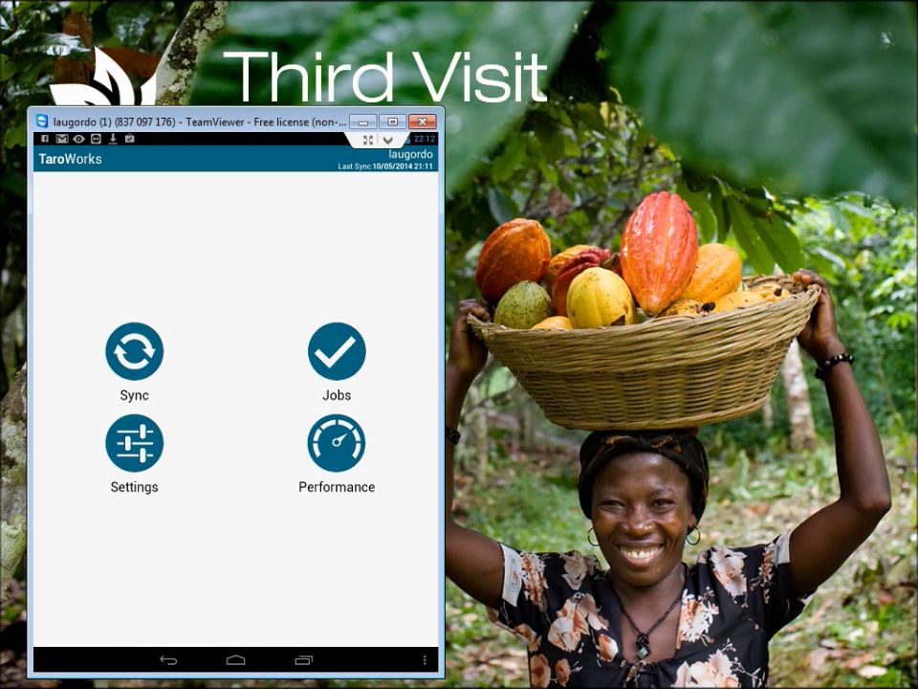
Start a Follow-up on Pruning job for the Nairobi farmer and open her pruning log PL-0023
{"action": "left_click", "coordinate": [358, 350]}
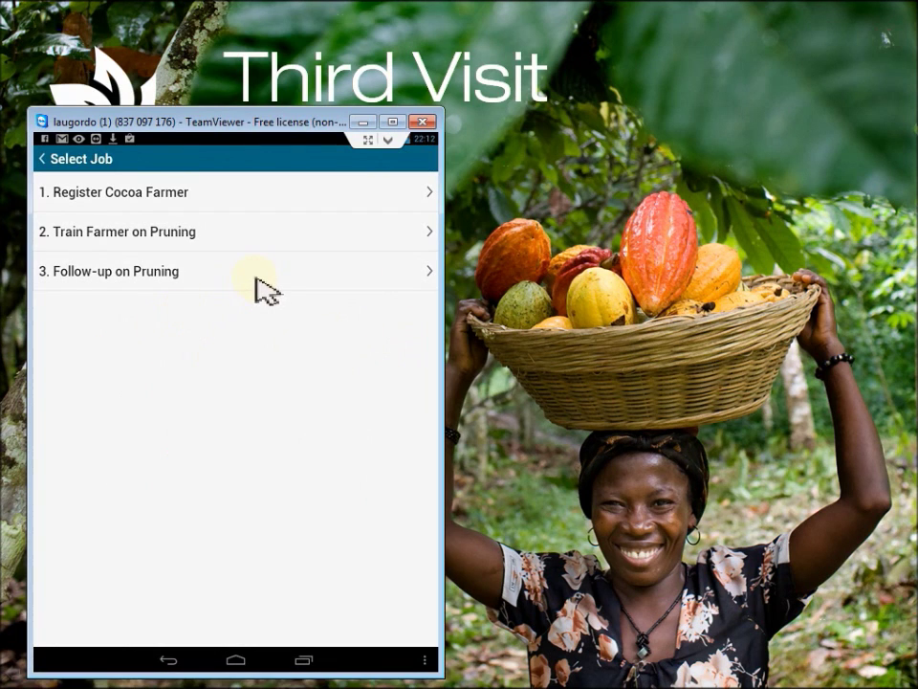
{"action": "left_click", "coordinate": [180, 387]}
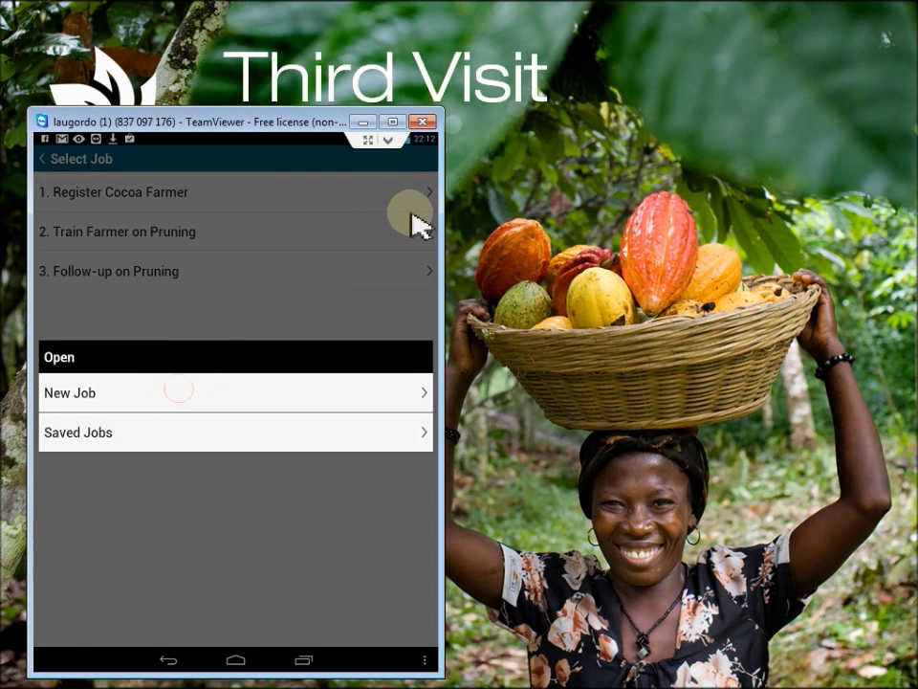
{"action": "left_click", "coordinate": [395, 182]}
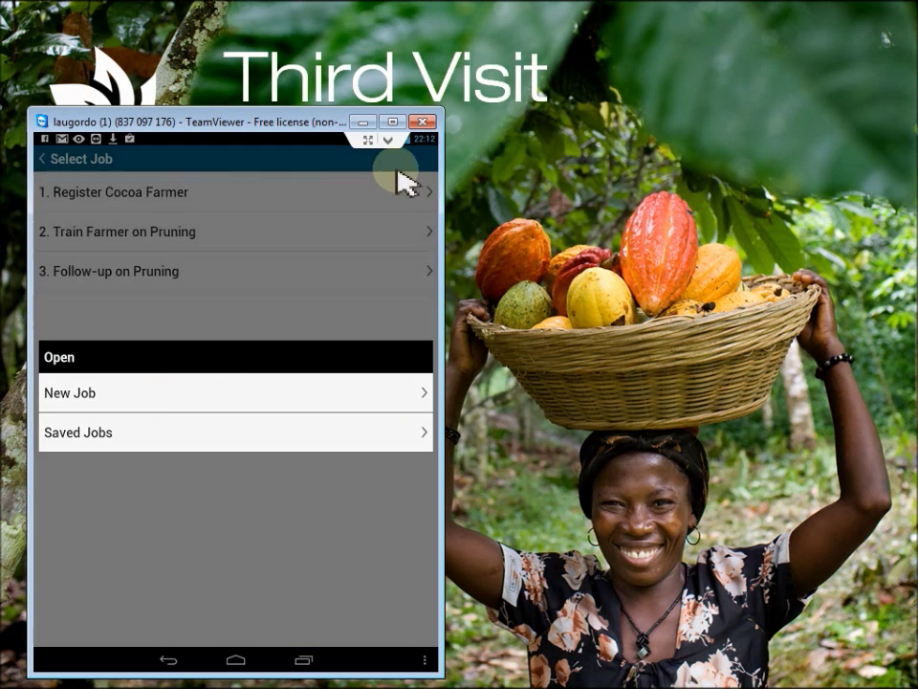
{"action": "left_click", "coordinate": [287, 187]}
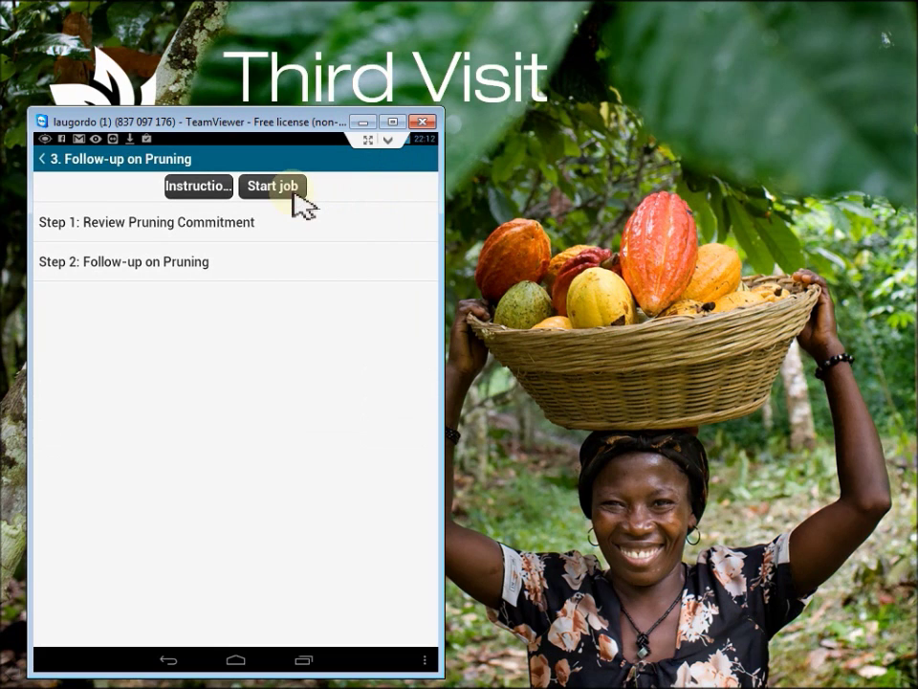
{"action": "left_click", "coordinate": [86, 271]}
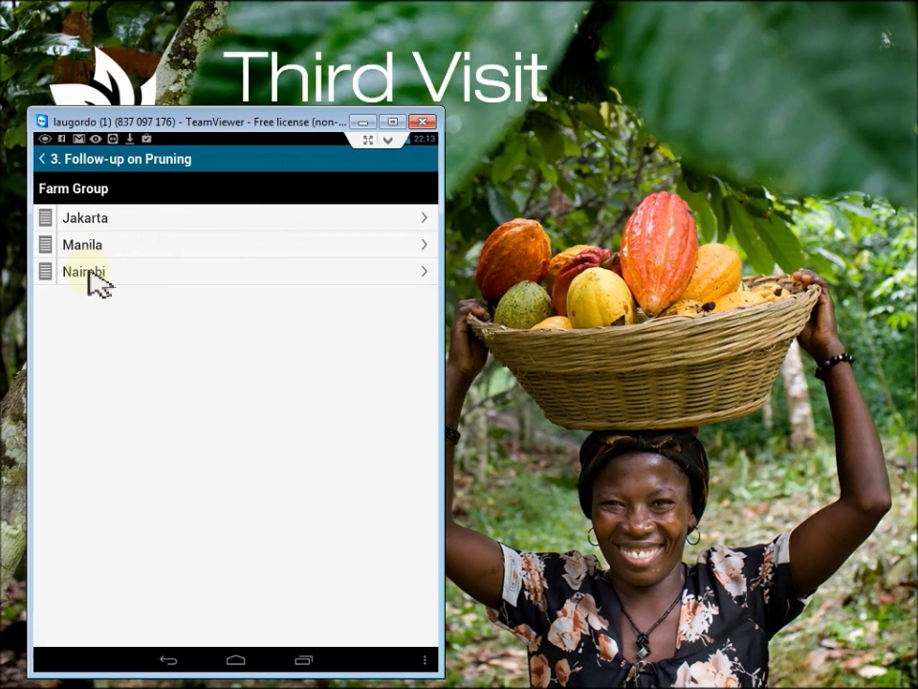
{"action": "left_click", "coordinate": [86, 219]}
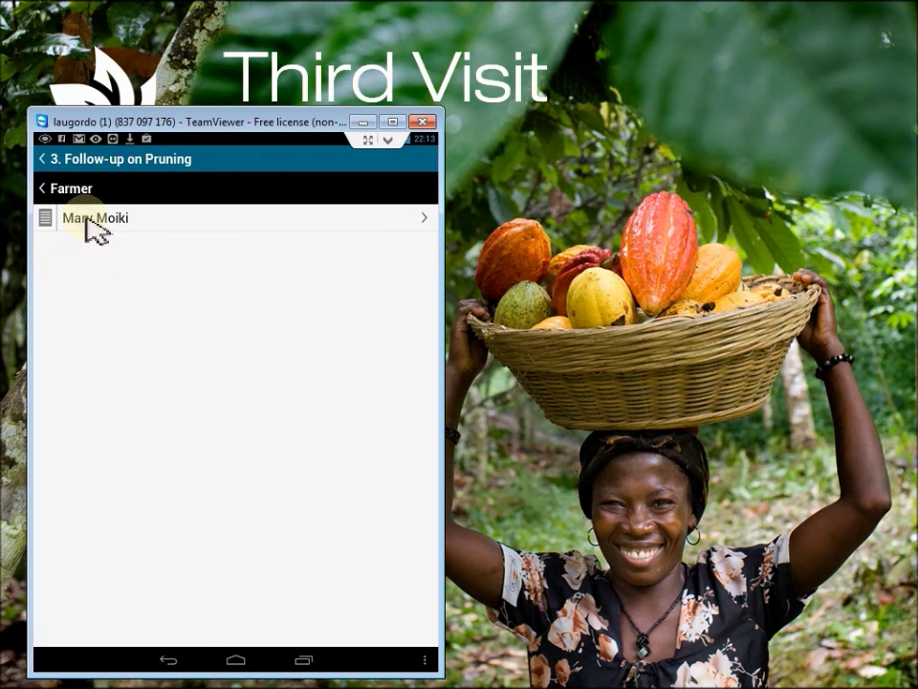
{"action": "left_click", "coordinate": [91, 221]}
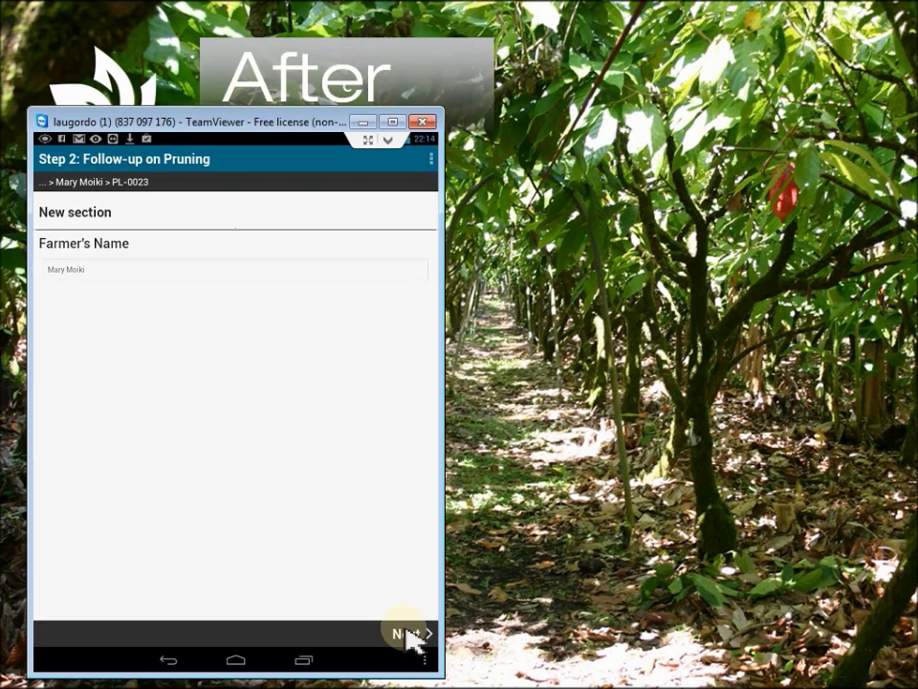
Record the pruning as done on 10 Jun 2014 by adults using a pruning saw
{"action": "left_click", "coordinate": [408, 633]}
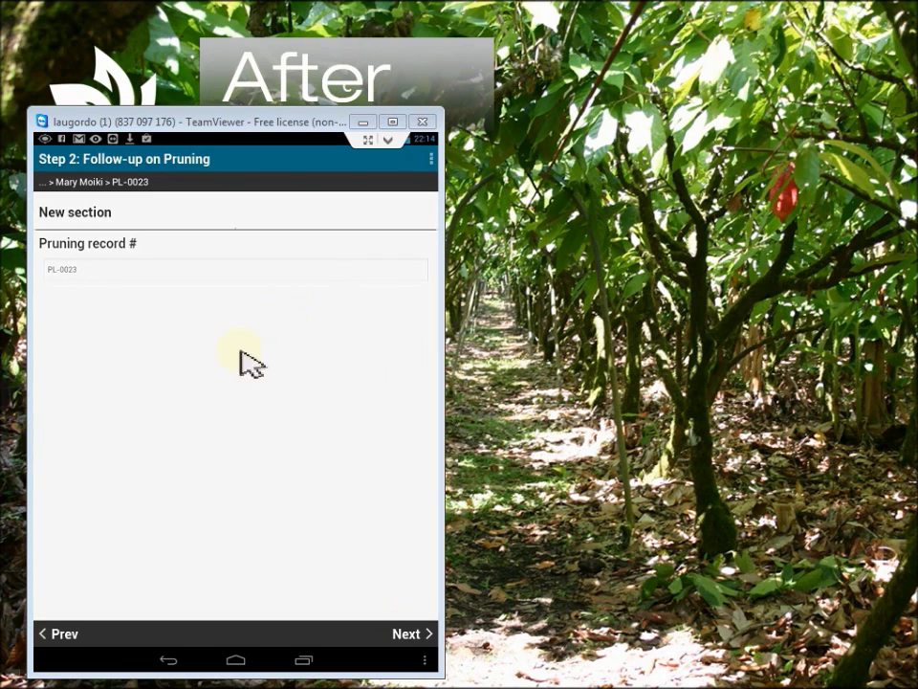
{"action": "left_click", "coordinate": [162, 272]}
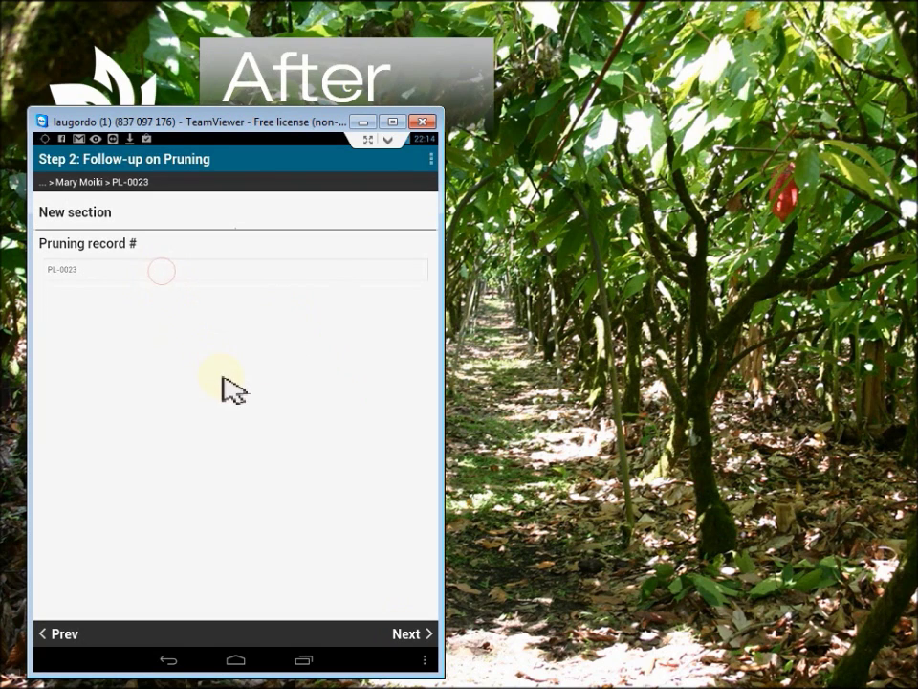
{"action": "left_click", "coordinate": [477, 390]}
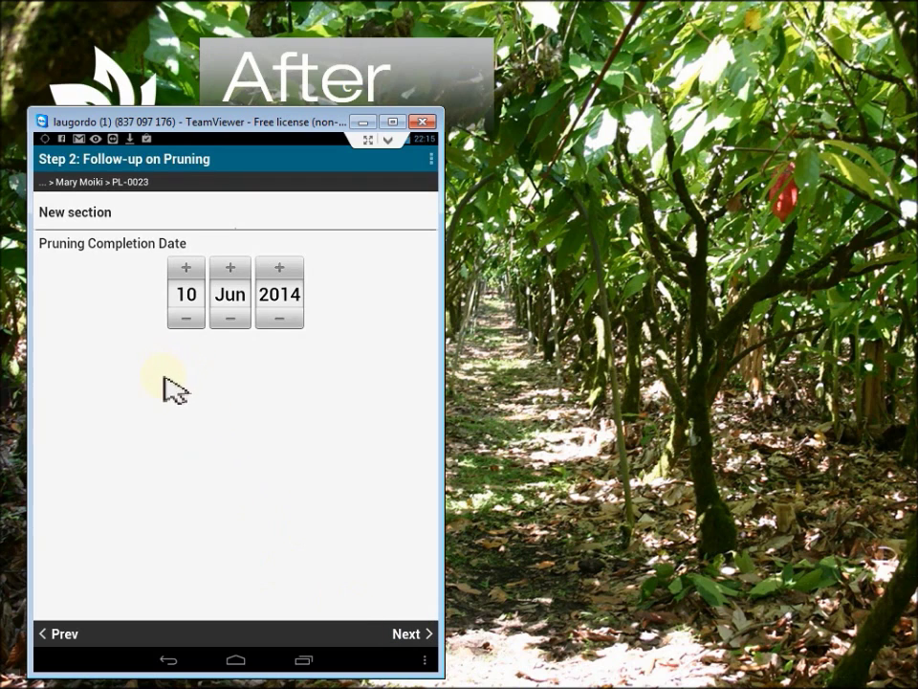
{"action": "left_click", "coordinate": [130, 306]}
{"action": "left_click", "coordinate": [421, 633]}
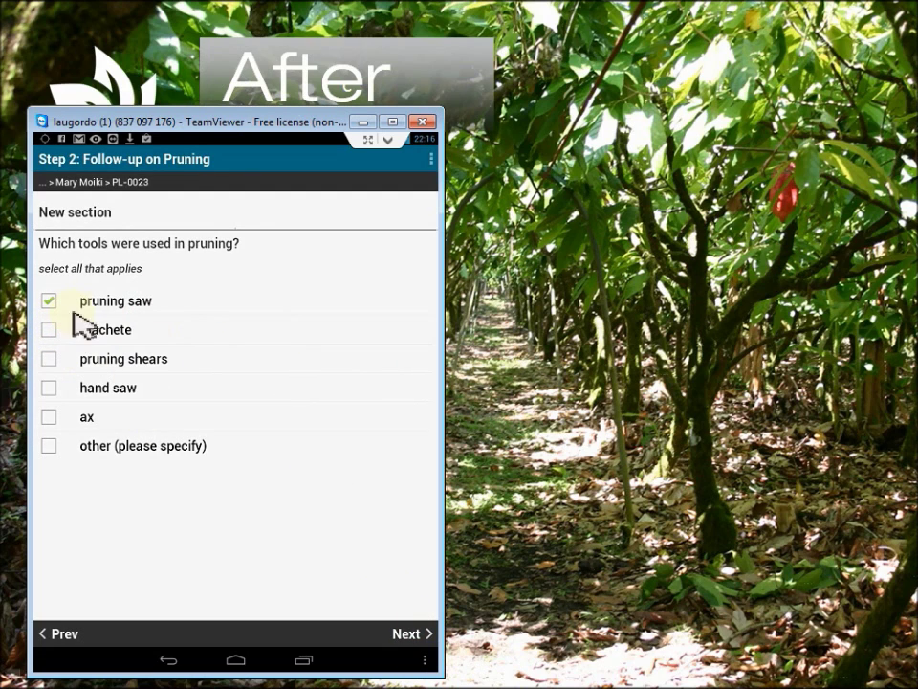
{"action": "left_click_drag", "start_coordinate": [147, 318], "coordinate": [83, 338]}
{"action": "left_click", "coordinate": [49, 271]}
{"action": "left_click", "coordinate": [420, 638]}
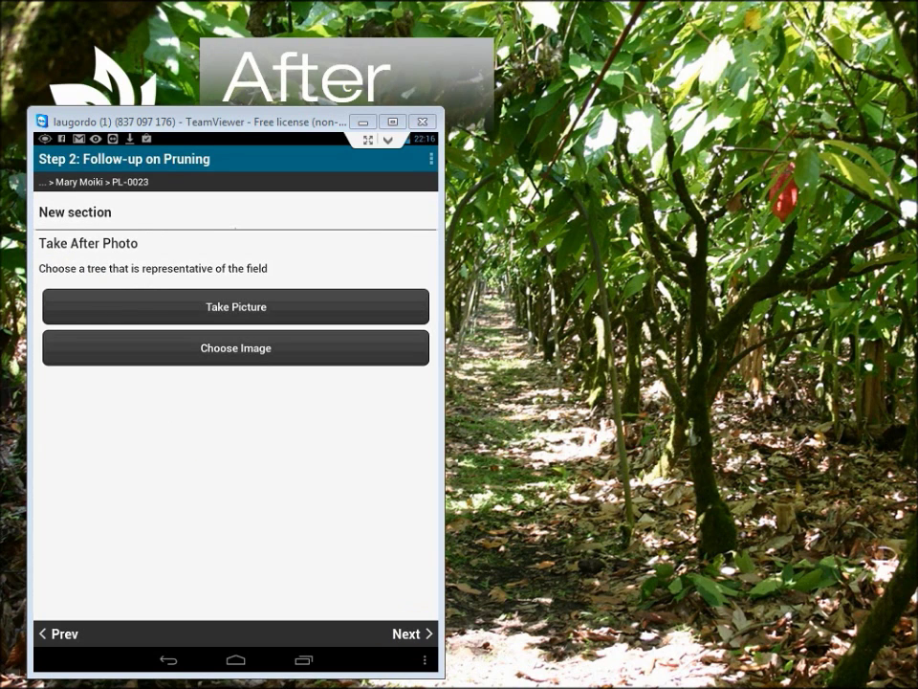
Capture the after-pruning tree photo and sync the completed follow-up job
{"action": "left_click", "coordinate": [235, 306]}
{"action": "left_click", "coordinate": [233, 608]}
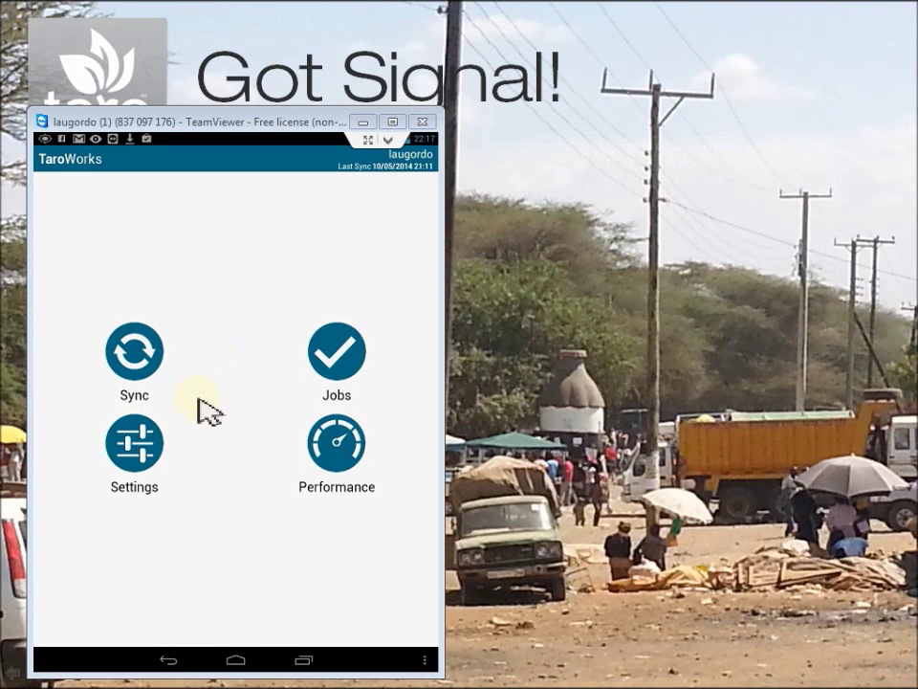
{"action": "left_click", "coordinate": [199, 402]}
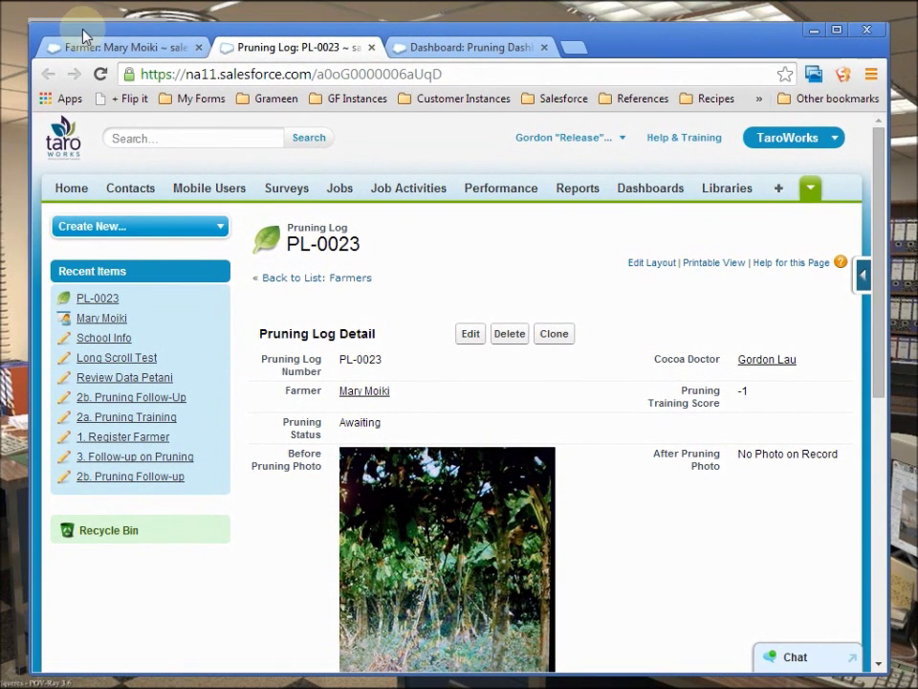
Refresh pruning log PL-0023 to confirm Completed on Time, the after photo, the 6/10/2014 completion date, pruning saw and Adults
{"action": "left_click", "coordinate": [100, 73]}
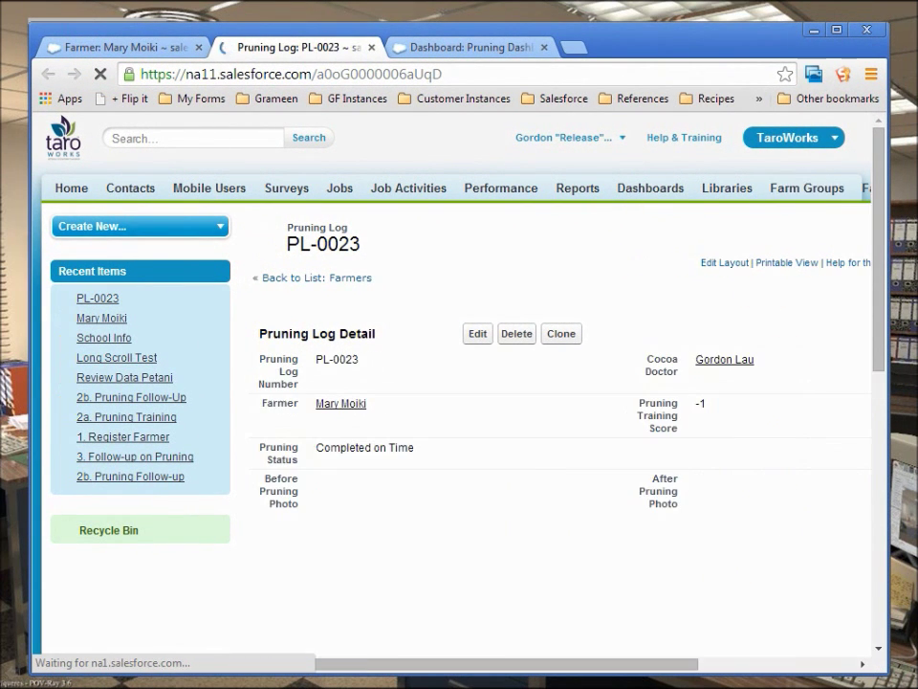
{"action": "left_click_drag", "start_coordinate": [579, 662], "coordinate": [718, 666]}
{"action": "left_click_drag", "start_coordinate": [875, 270], "coordinate": [877, 401]}
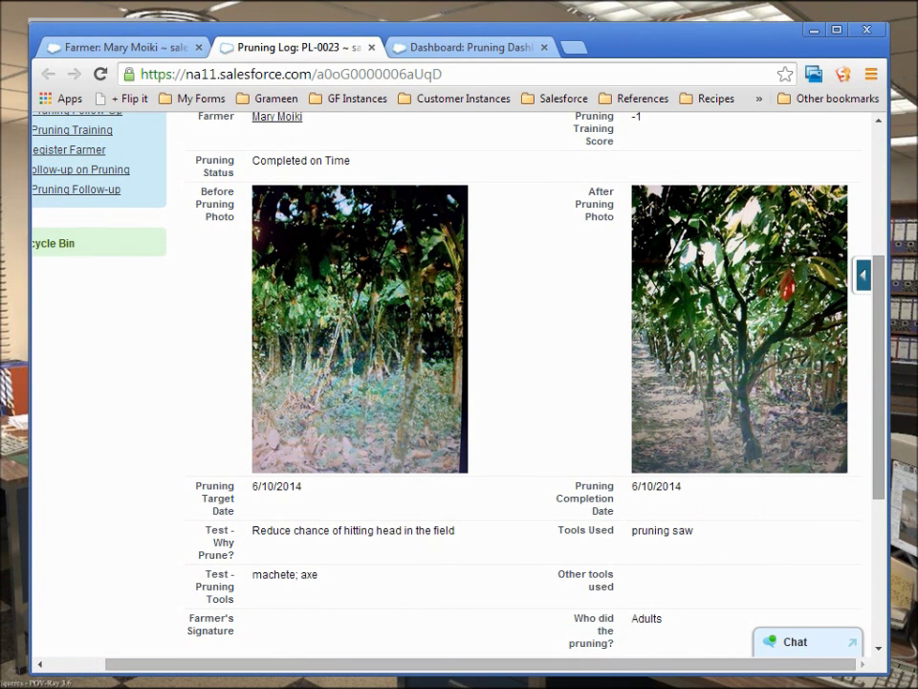
{"action": "left_click", "coordinate": [468, 48]}
Choose Schedule Refresh from the Pruning Dashboard's Refresh dropdown
{"action": "mouse_move", "coordinate": [729, 299]}
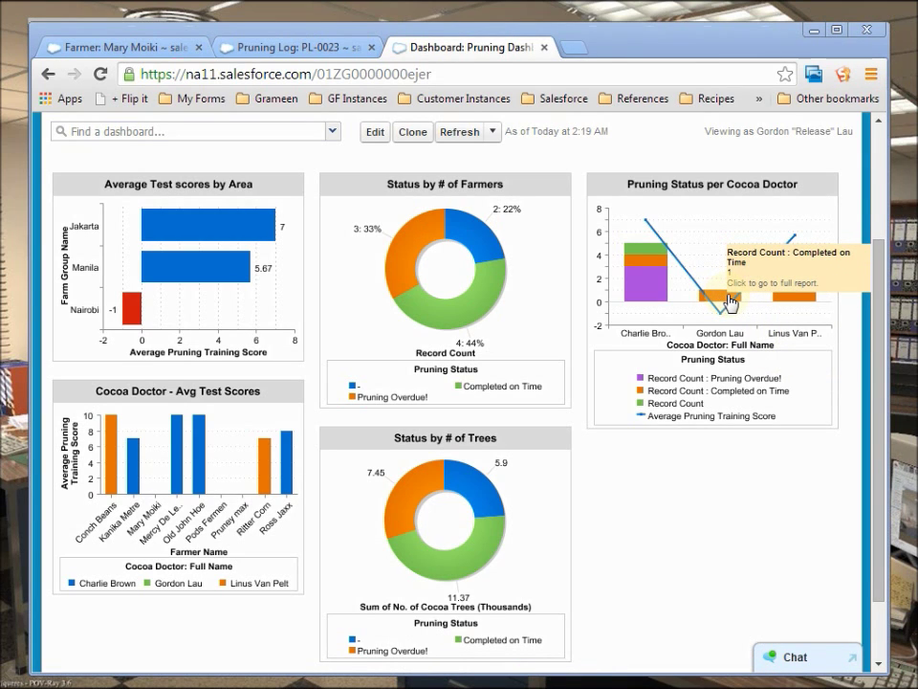
{"action": "left_click", "coordinate": [492, 131]}
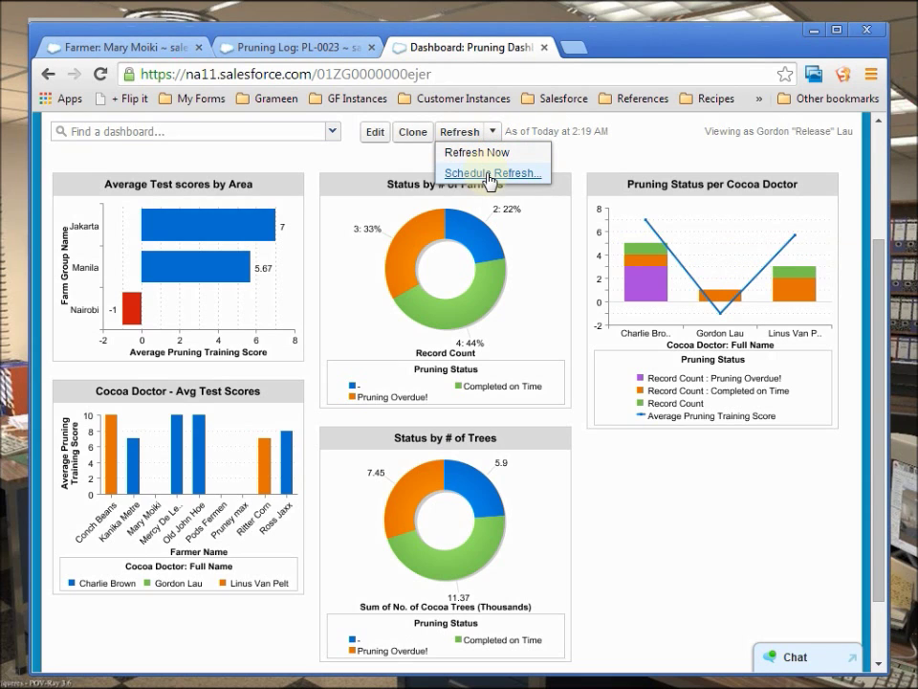
{"action": "left_click", "coordinate": [490, 175]}
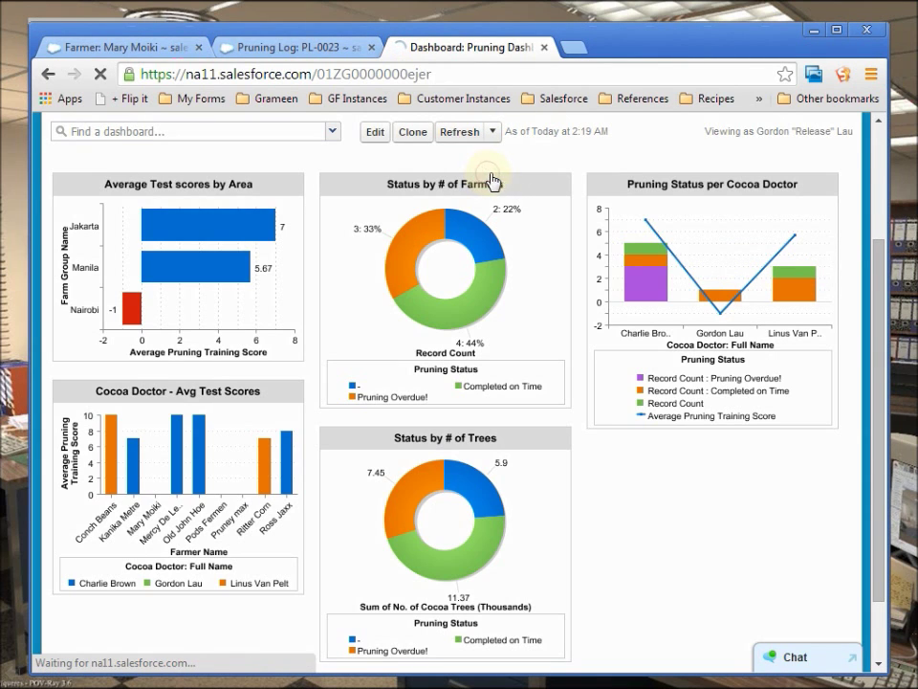
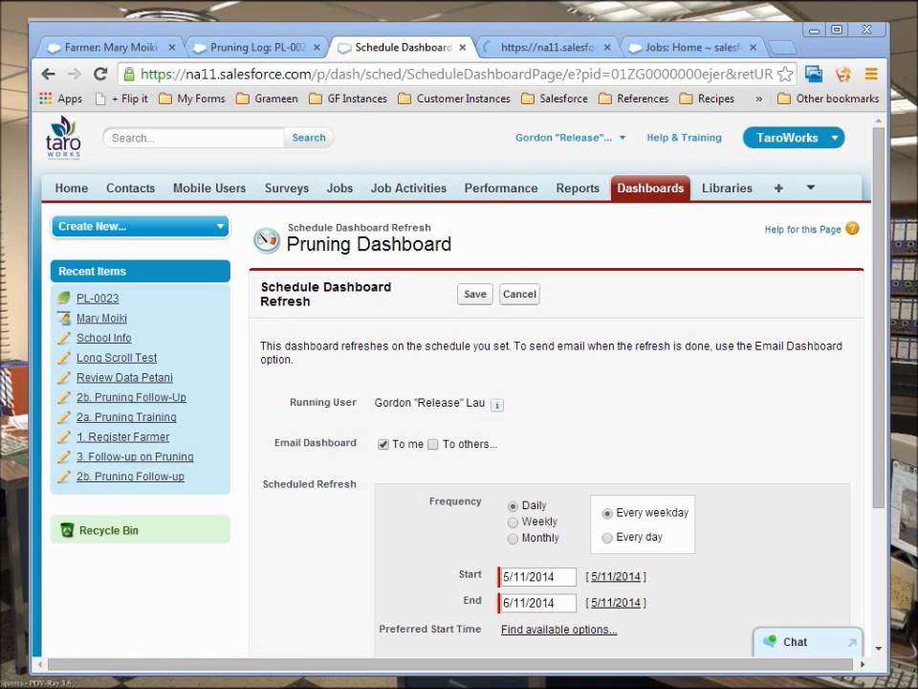
Add a new Collect Data task to the draft 'Get Feedback from Farme…' job, then return to the Pruning Follow-up V2 question builder
{"action": "left_click", "coordinate": [683, 47]}
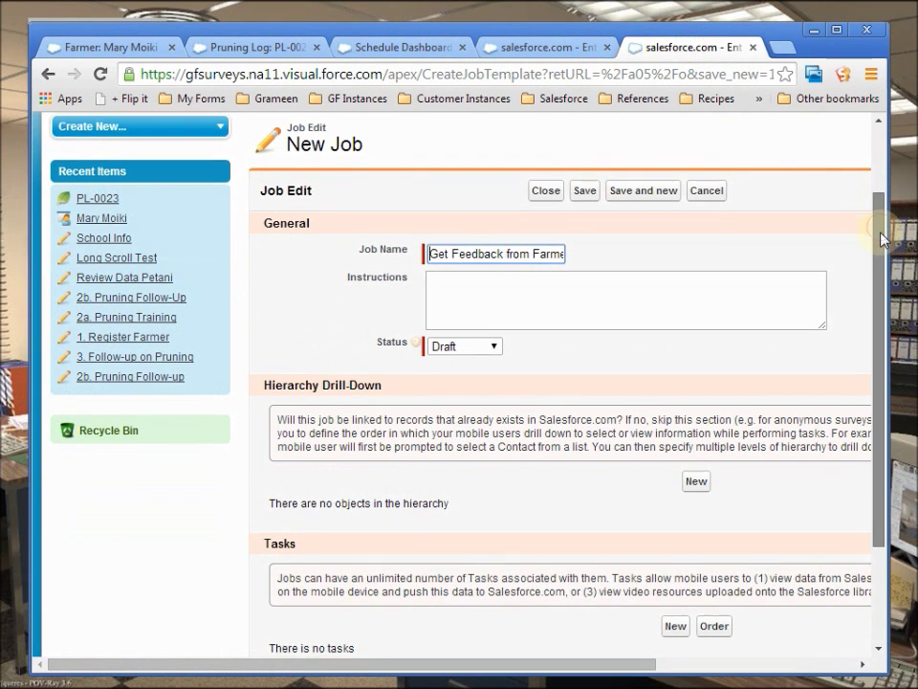
{"action": "scroll", "coordinate": [754, 438], "scroll_direction": "down", "scroll_amount": 3}
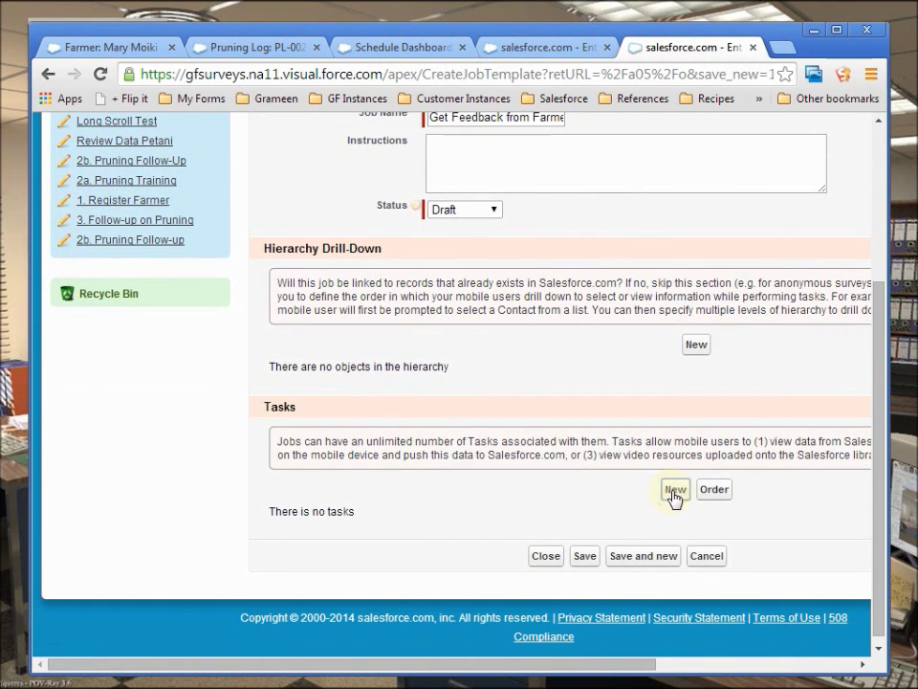
{"action": "left_click", "coordinate": [674, 491]}
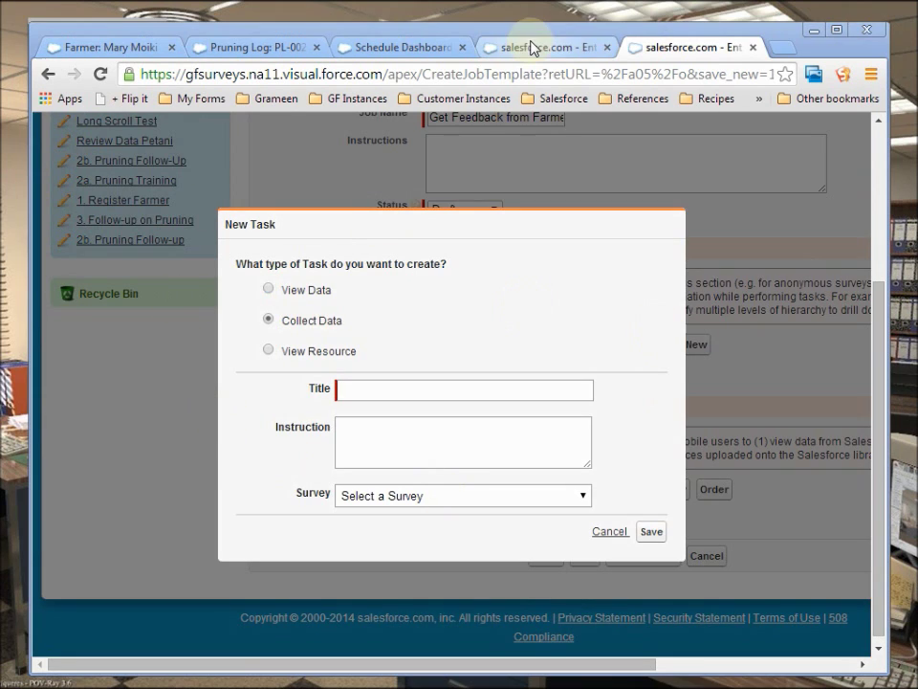
{"action": "left_click", "coordinate": [537, 47]}
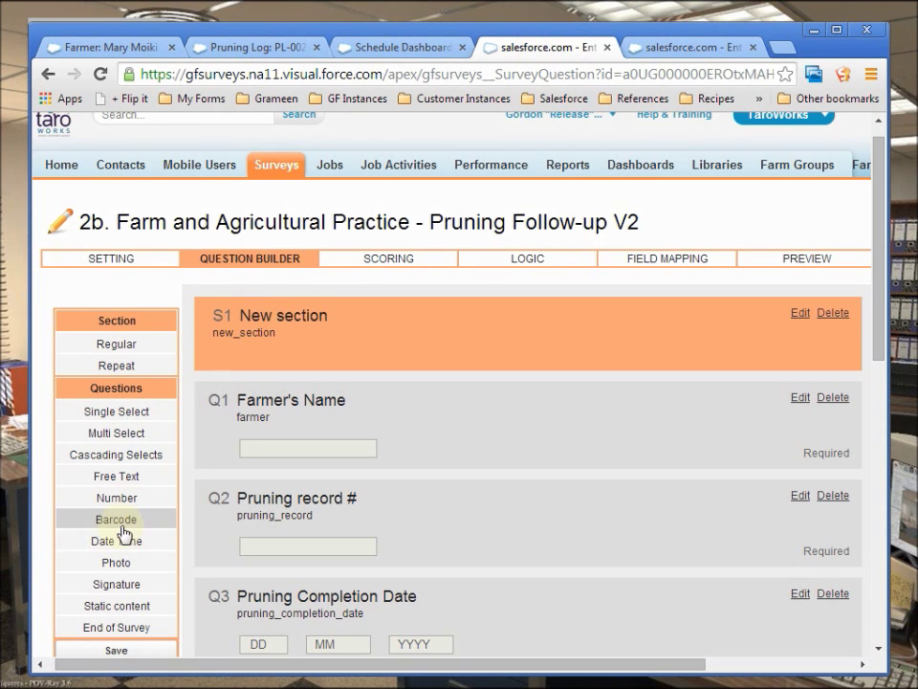
Add a barcode question captioned 'Barcode for Farmer' as Q1 under the first section and save it
{"action": "left_click_drag", "start_coordinate": [123, 523], "coordinate": [442, 407]}
{"action": "type", "text": "Barcode for Farm"}
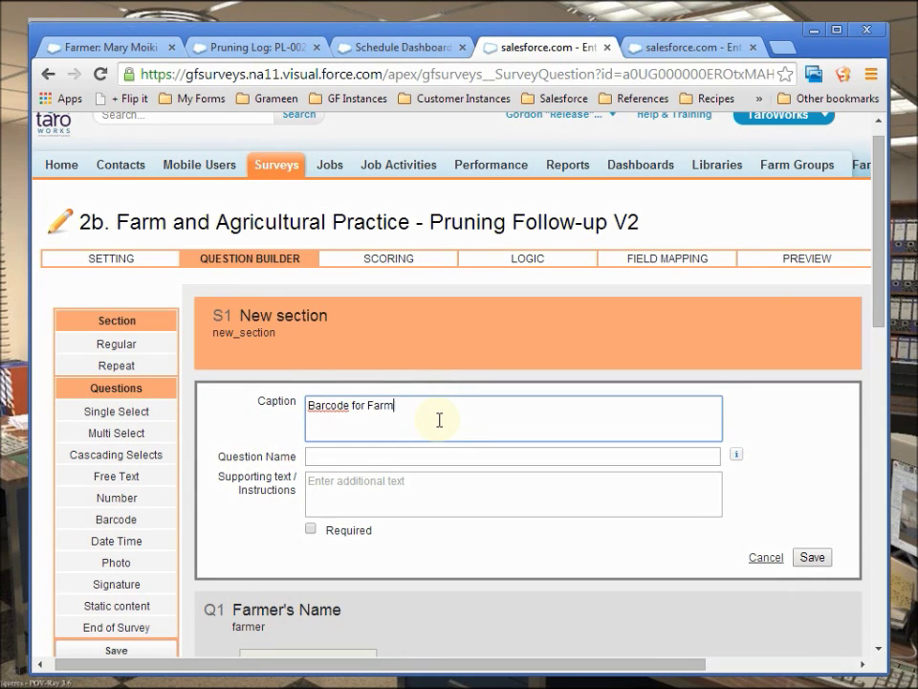
{"action": "type", "text": "er"}
{"action": "left_click", "coordinate": [830, 508]}
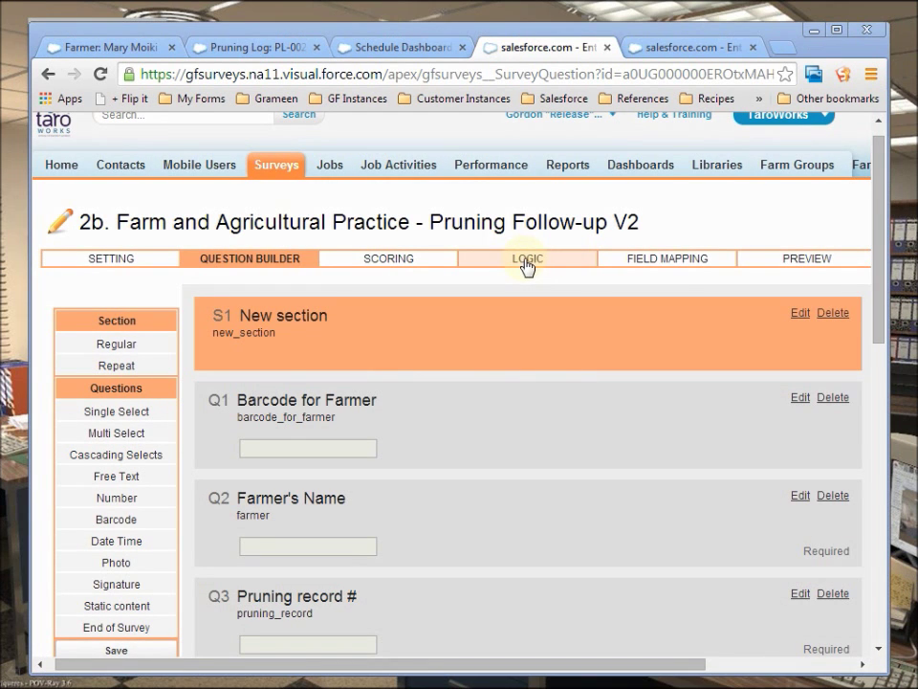
{"action": "left_click", "coordinate": [526, 260]}
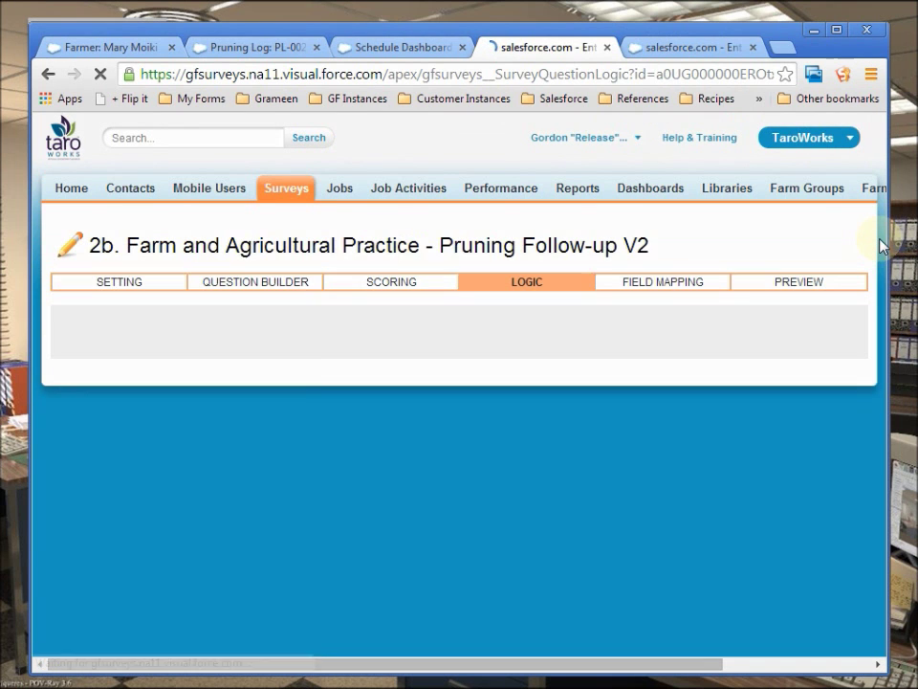
Check that Barcode for Farmer is Q1 in the Logic question list, then go to Field Mapping
{"action": "scroll", "coordinate": [875, 328], "scroll_direction": "down", "scroll_amount": 2}
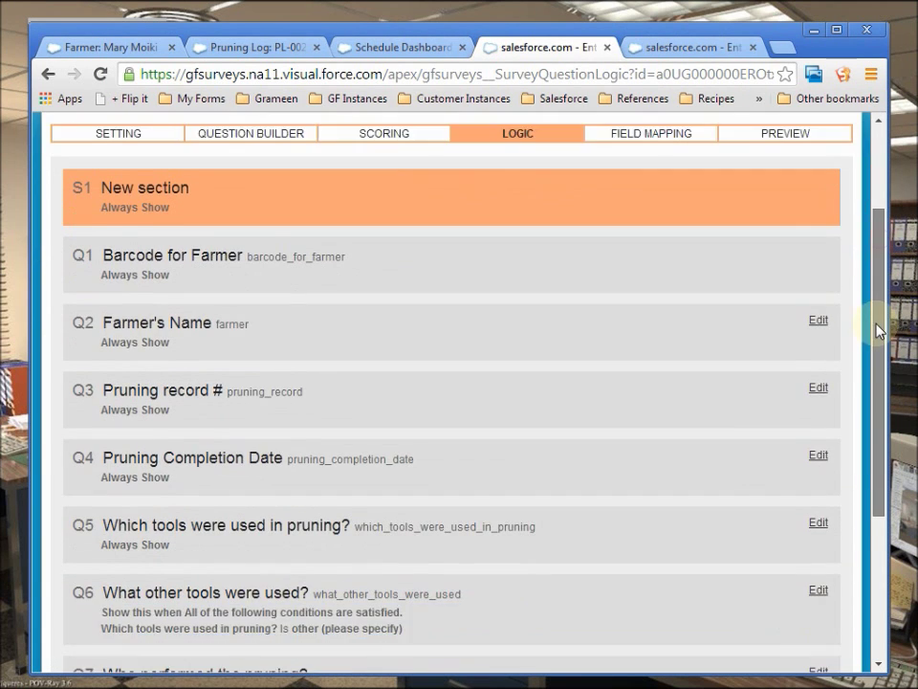
{"action": "scroll", "coordinate": [756, 370], "scroll_direction": "up", "scroll_amount": 2}
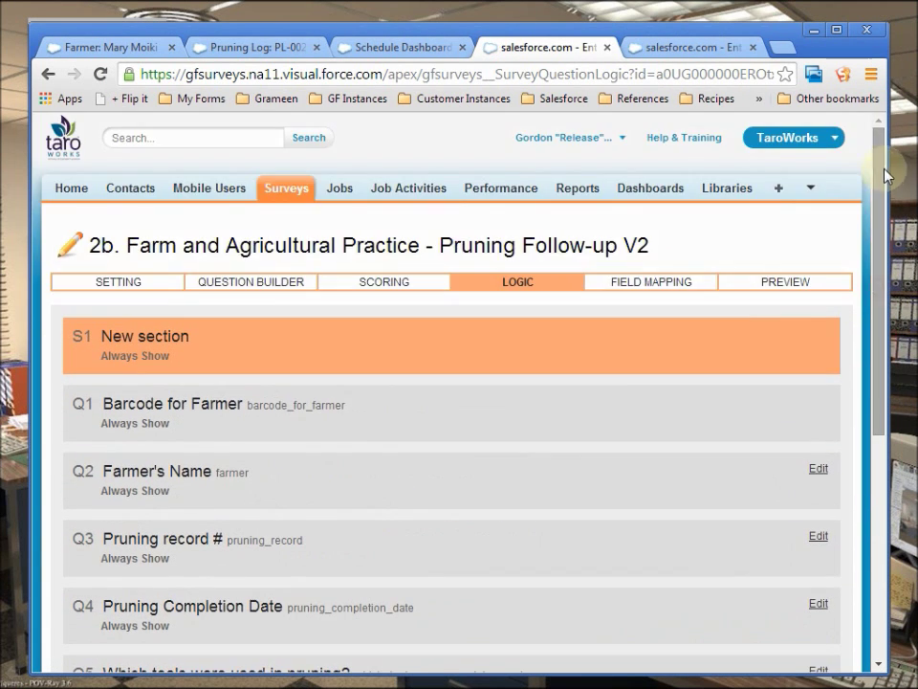
{"action": "left_click", "coordinate": [648, 281]}
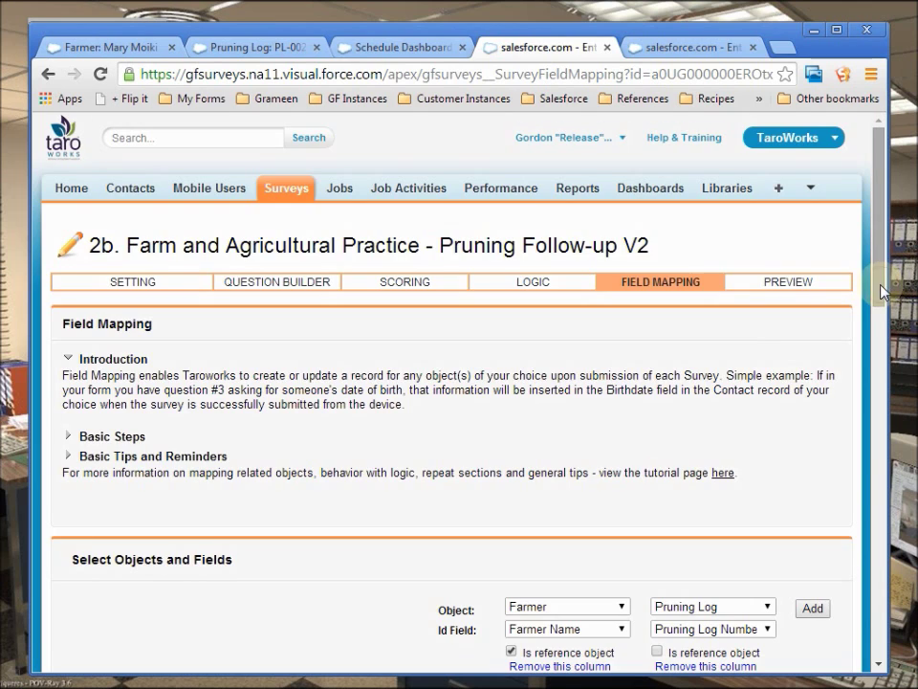
Look over the Farmer and Pruning Log mapping rows, then switch to the Pruning dashboard
{"action": "left_click_drag", "start_coordinate": [879, 287], "coordinate": [882, 614]}
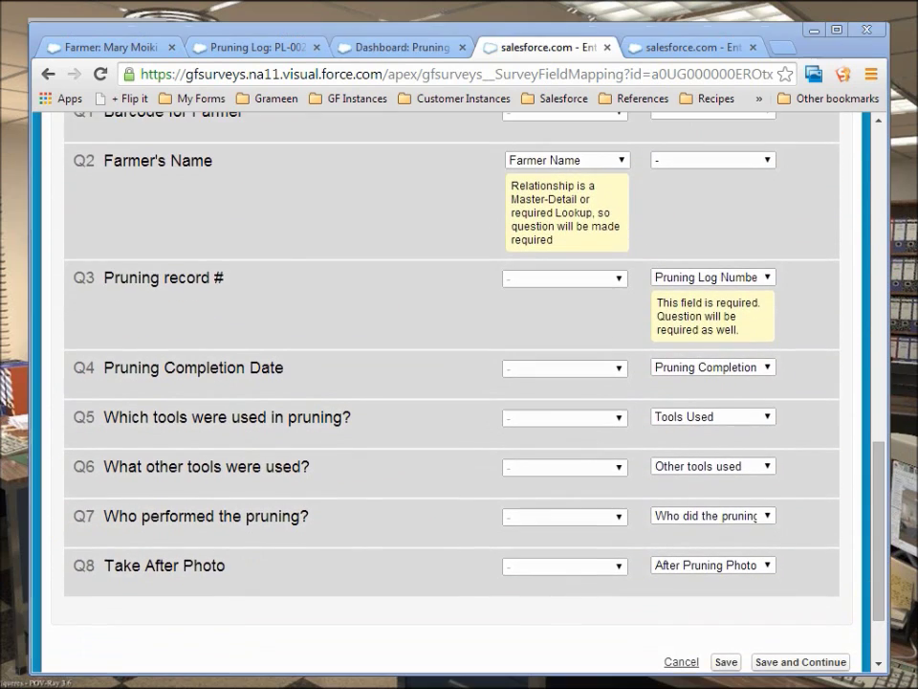
{"action": "left_click", "coordinate": [403, 48]}
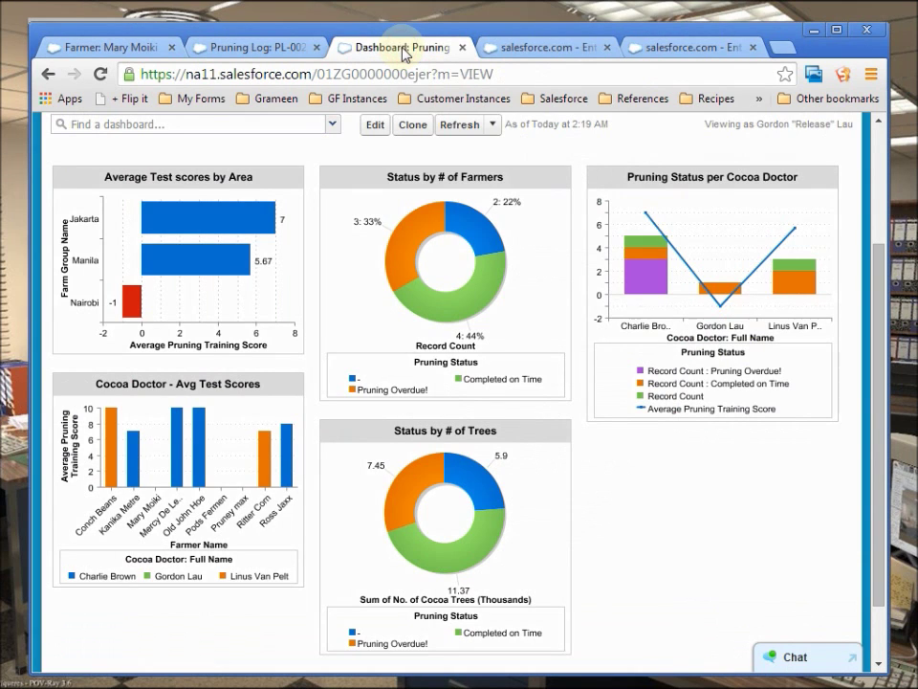
Open the Cocoa Pruning Report behind the Status by # of Farmers chart for customizing
{"action": "left_click", "coordinate": [438, 281]}
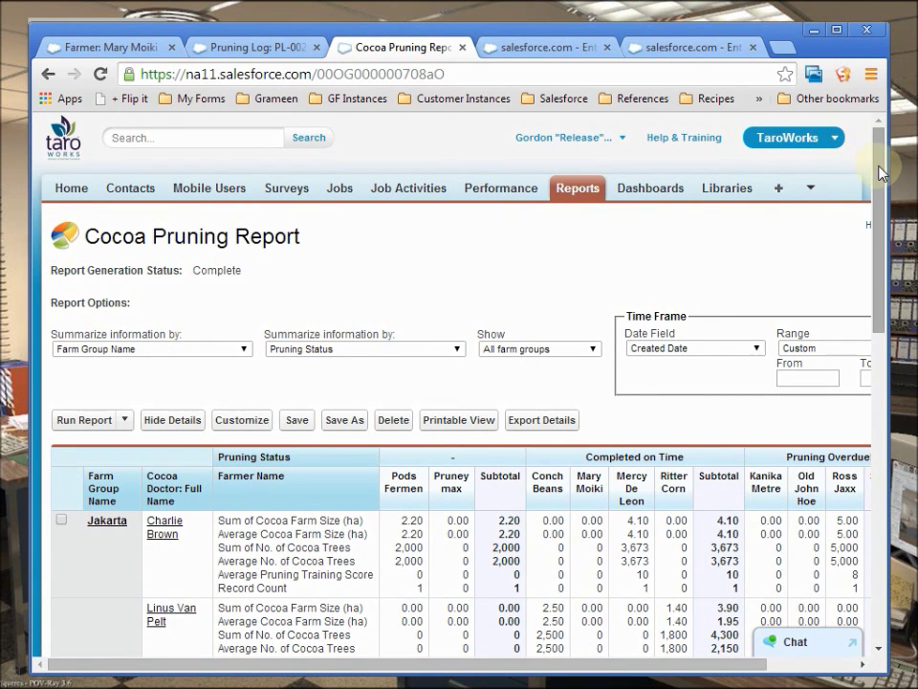
{"action": "scroll", "coordinate": [229, 287], "scroll_direction": "down", "scroll_amount": 4}
{"action": "left_click", "coordinate": [231, 223]}
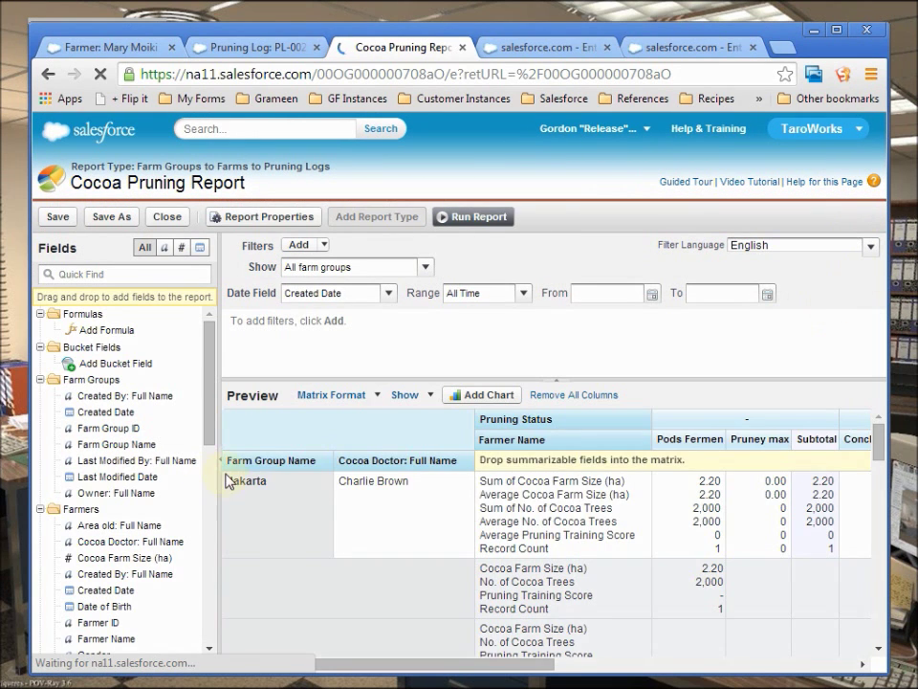
{"action": "scroll", "coordinate": [229, 481], "scroll_direction": "down", "scroll_amount": 3}
{"action": "scroll", "coordinate": [227, 469], "scroll_direction": "up", "scroll_amount": 3}
{"action": "left_click_drag", "start_coordinate": [207, 427], "coordinate": [212, 525]}
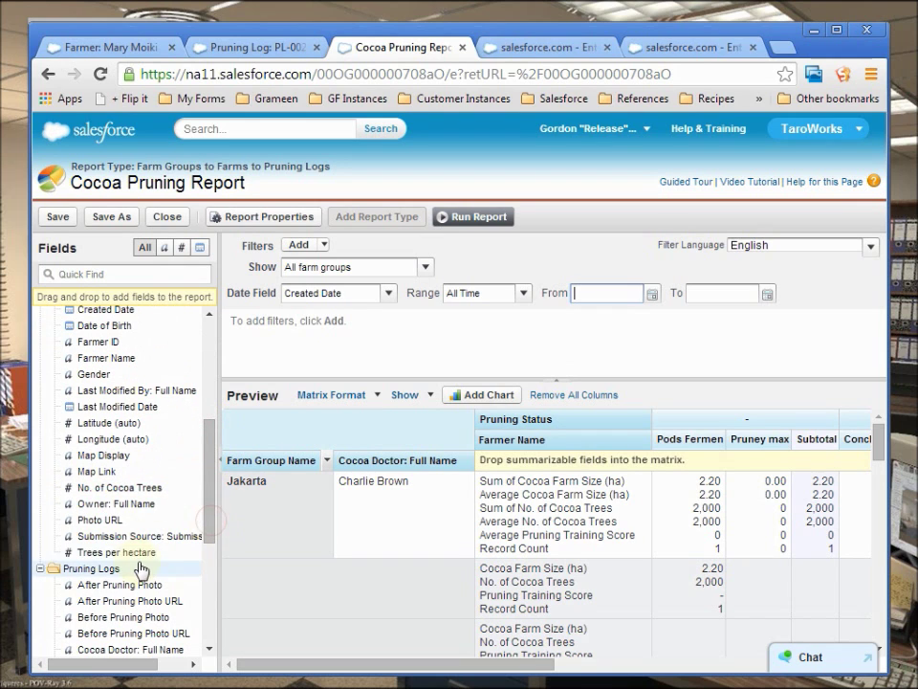
{"action": "left_click_drag", "start_coordinate": [124, 496], "coordinate": [747, 509]}
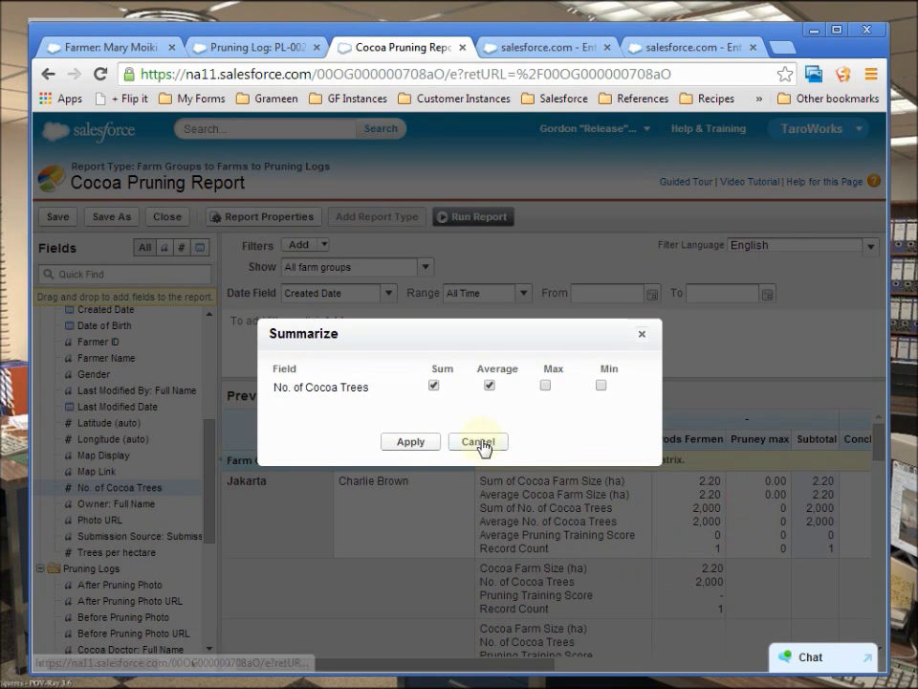
{"action": "left_click", "coordinate": [546, 387]}
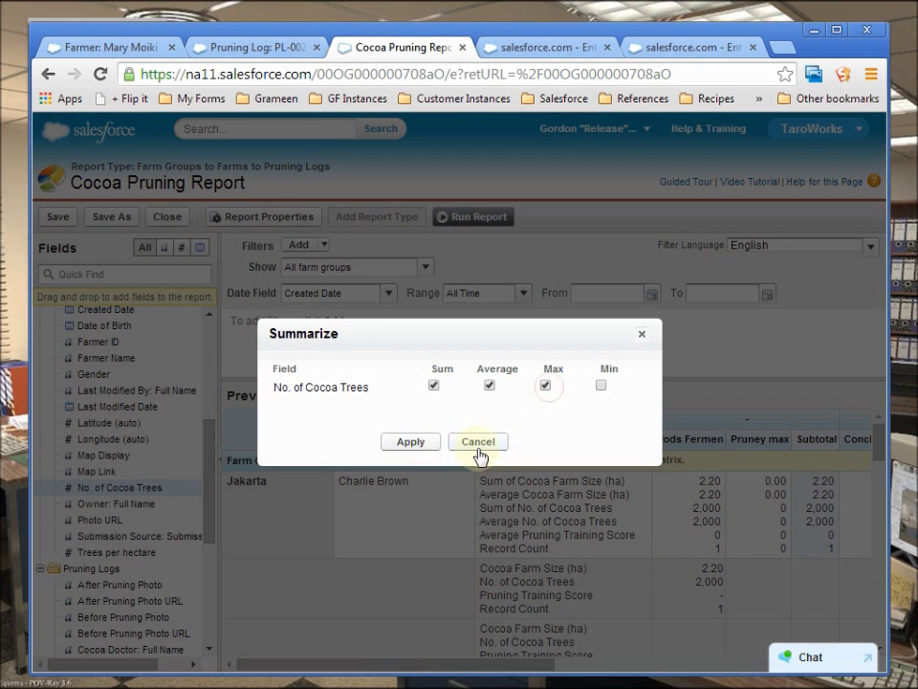
{"action": "left_click", "coordinate": [478, 446]}
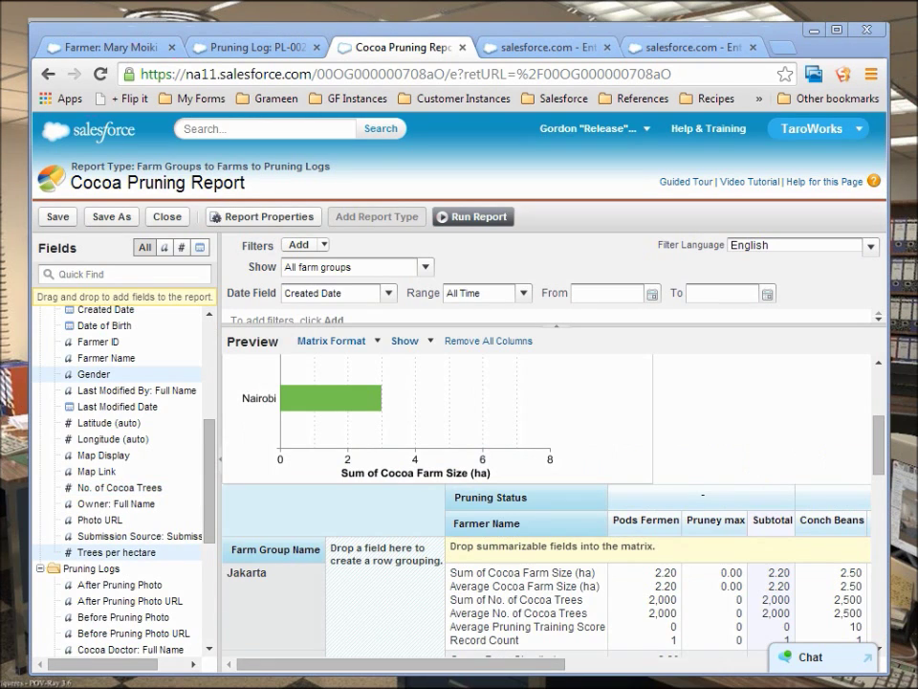